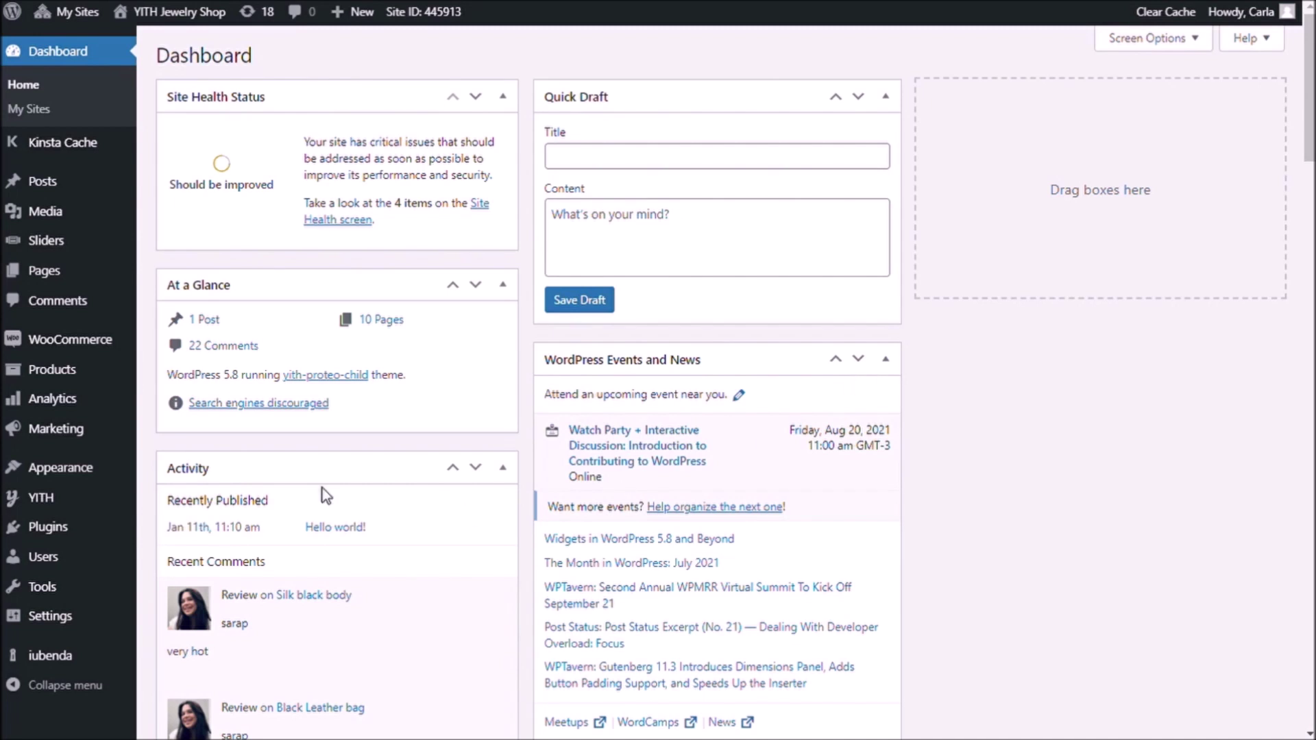
- Open the Engagement ring block from YITH Product Add-ons to show its Metal type, Diamond shape and Diamond size options
mouse_move(81, 505)
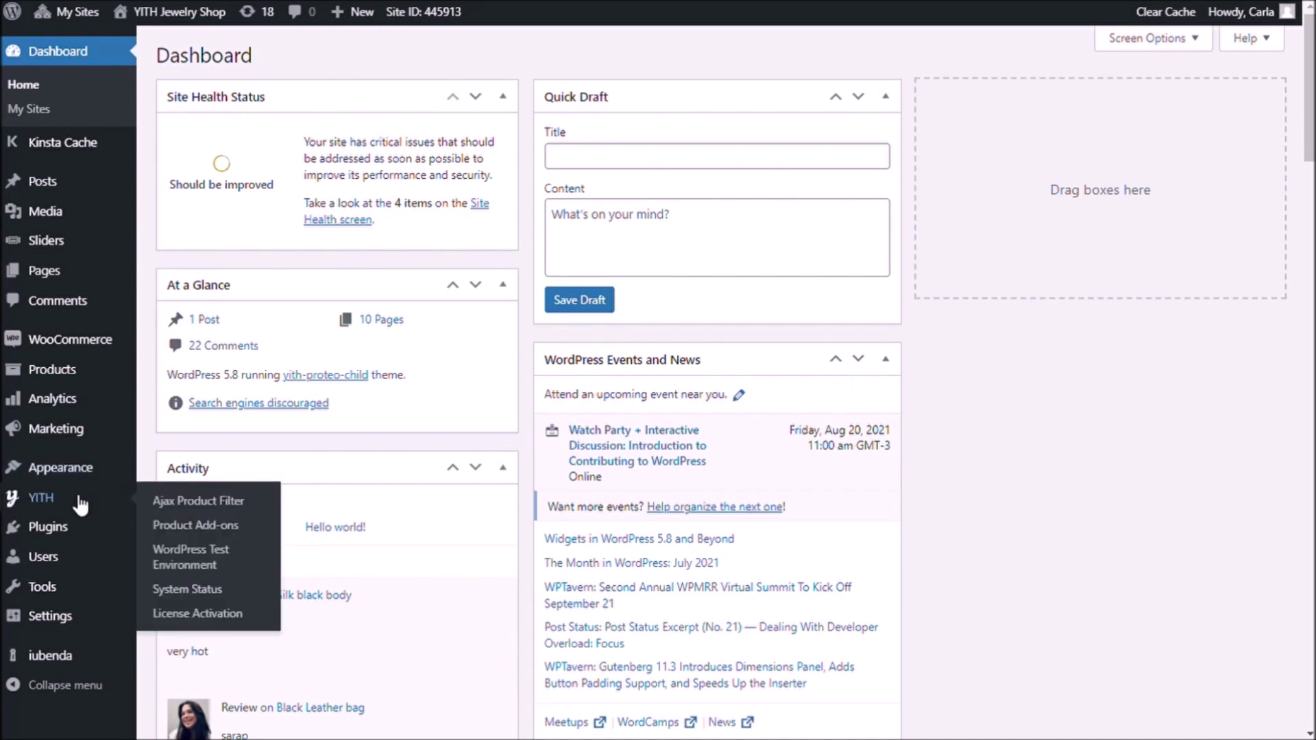
click(188, 526)
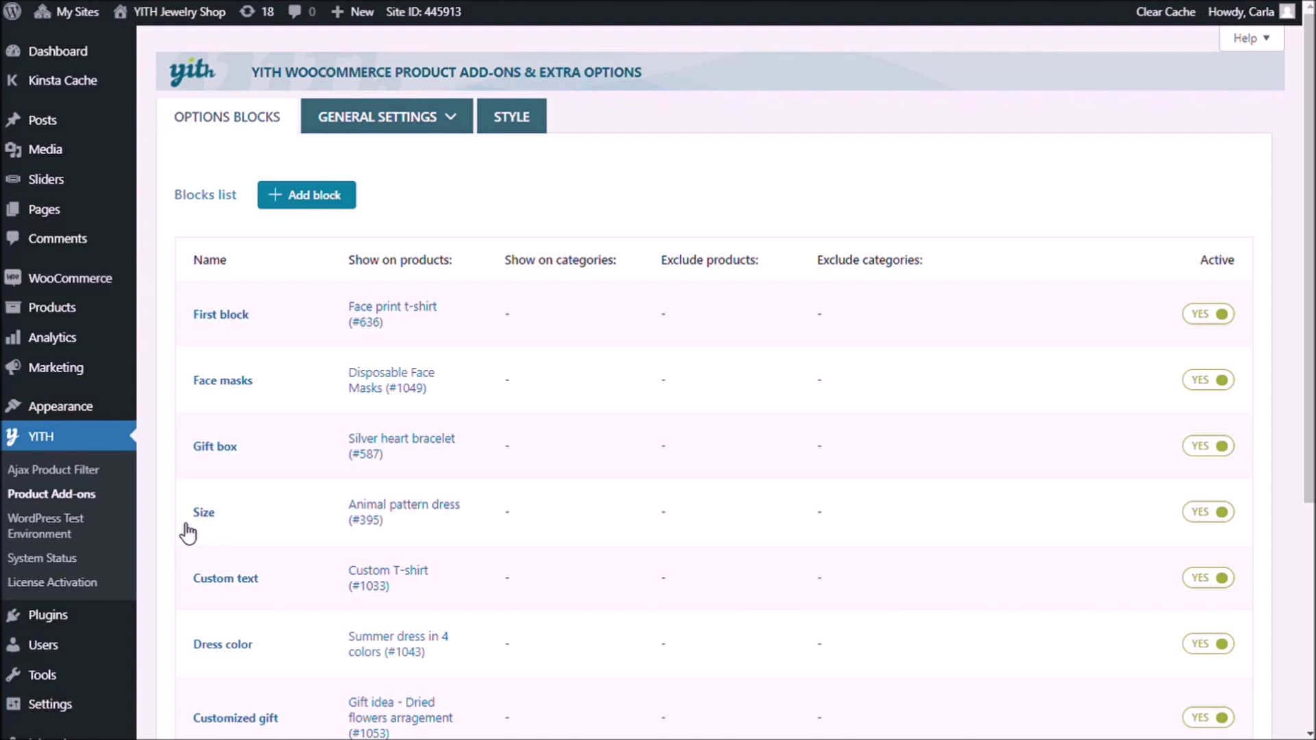
scroll(188, 533, down, 4)
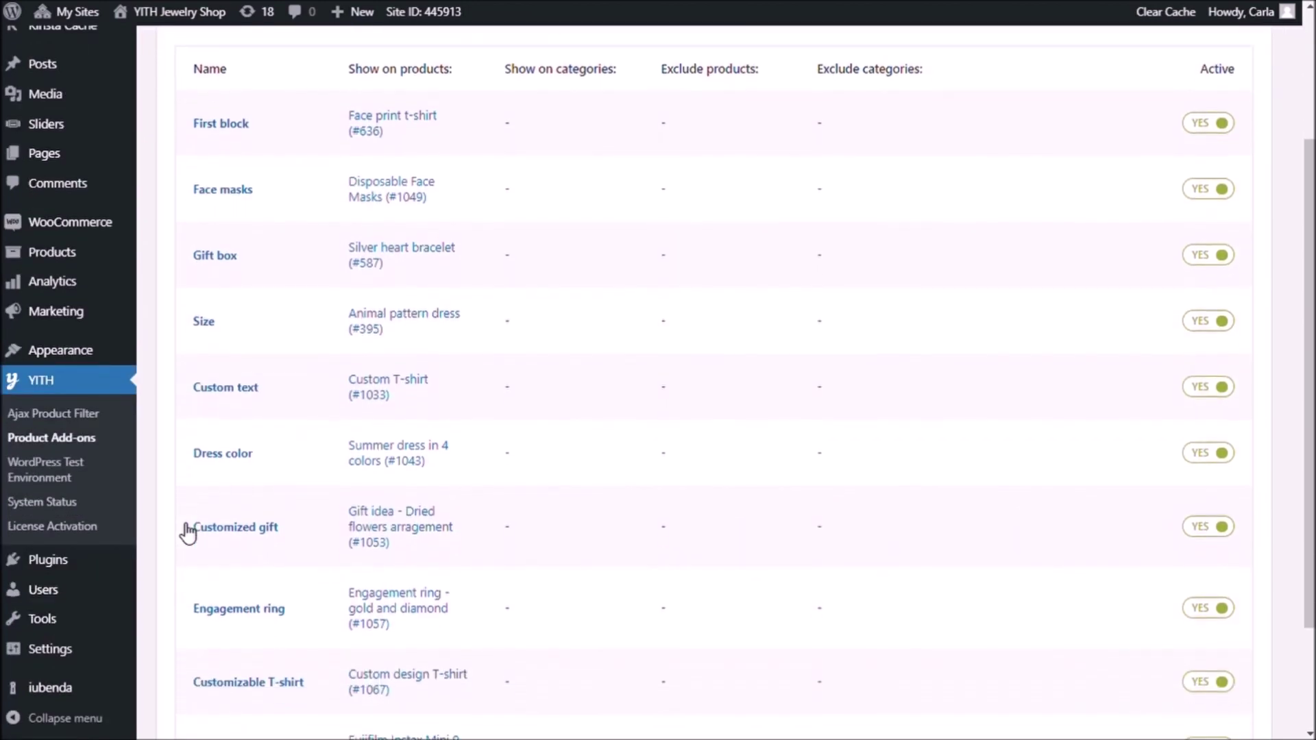
scroll(185, 533, down, 1)
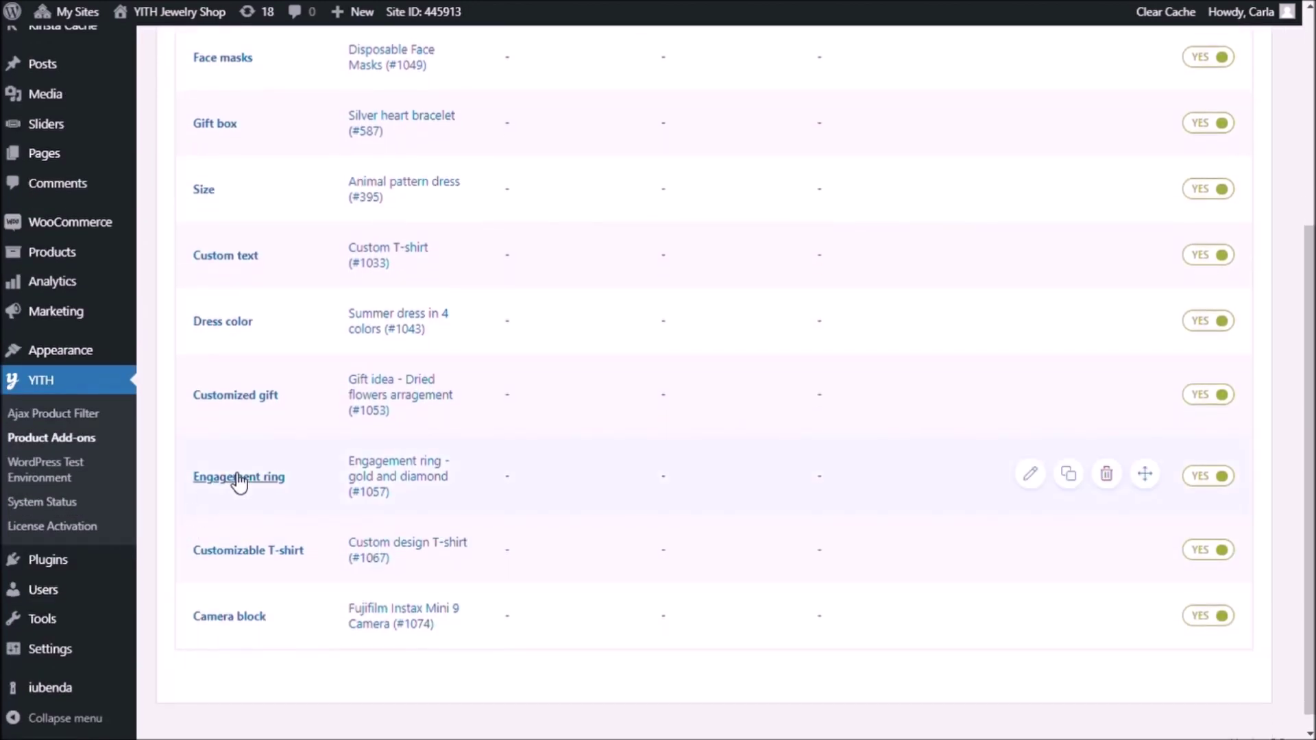
click(238, 480)
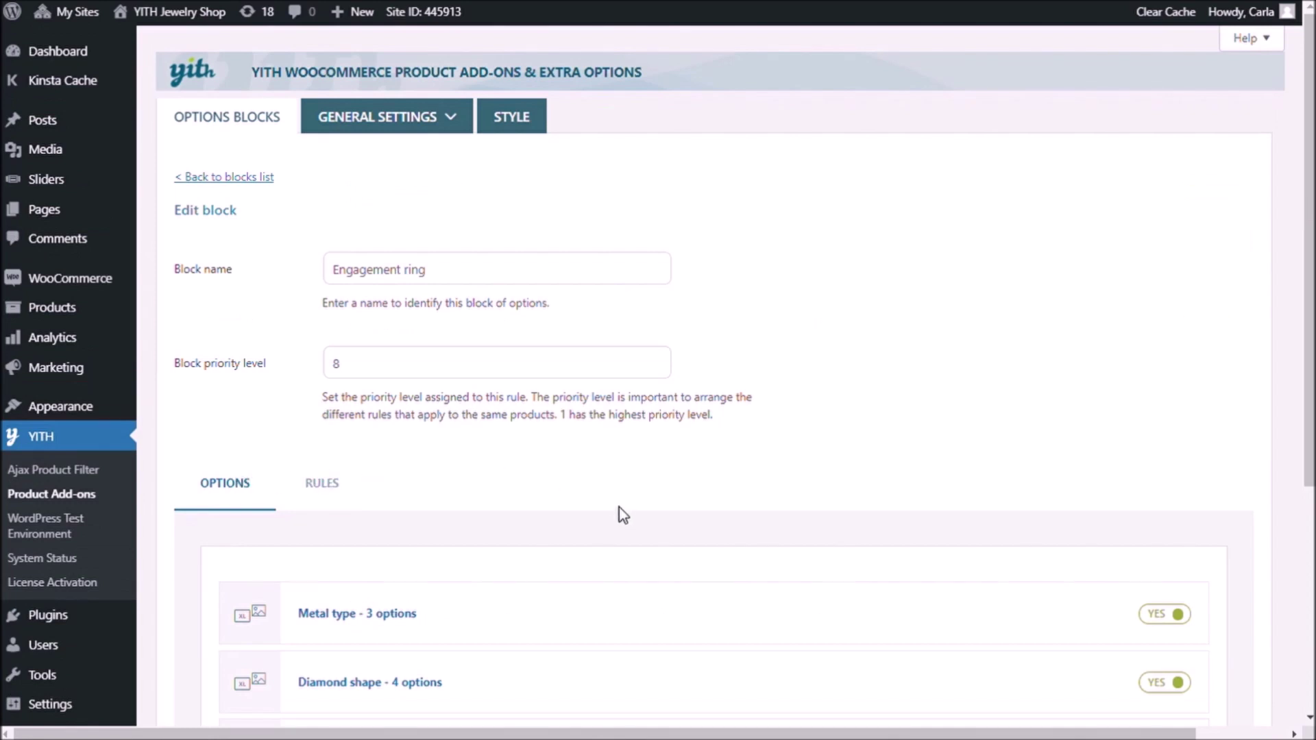
scroll(644, 497, down, 4)
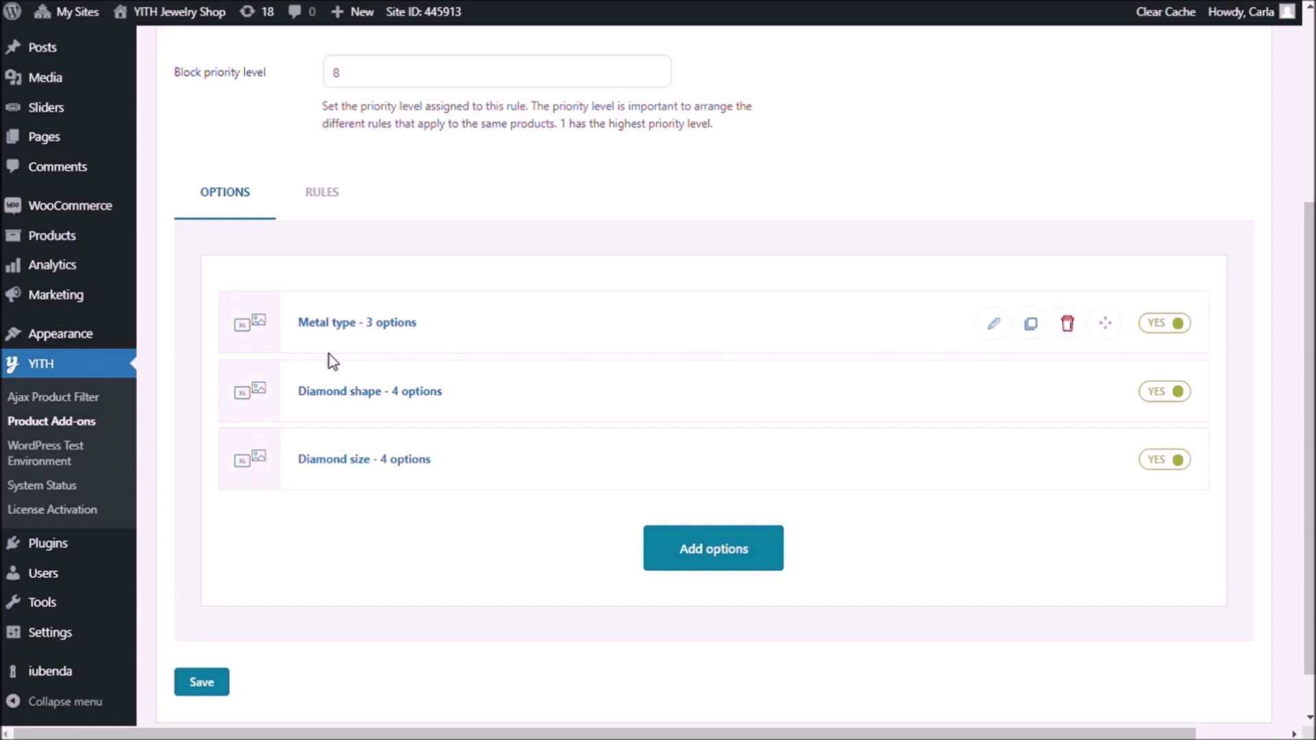
- Add a Text element with the note 'White gold and platinum can have a similar appearance…'
click(713, 550)
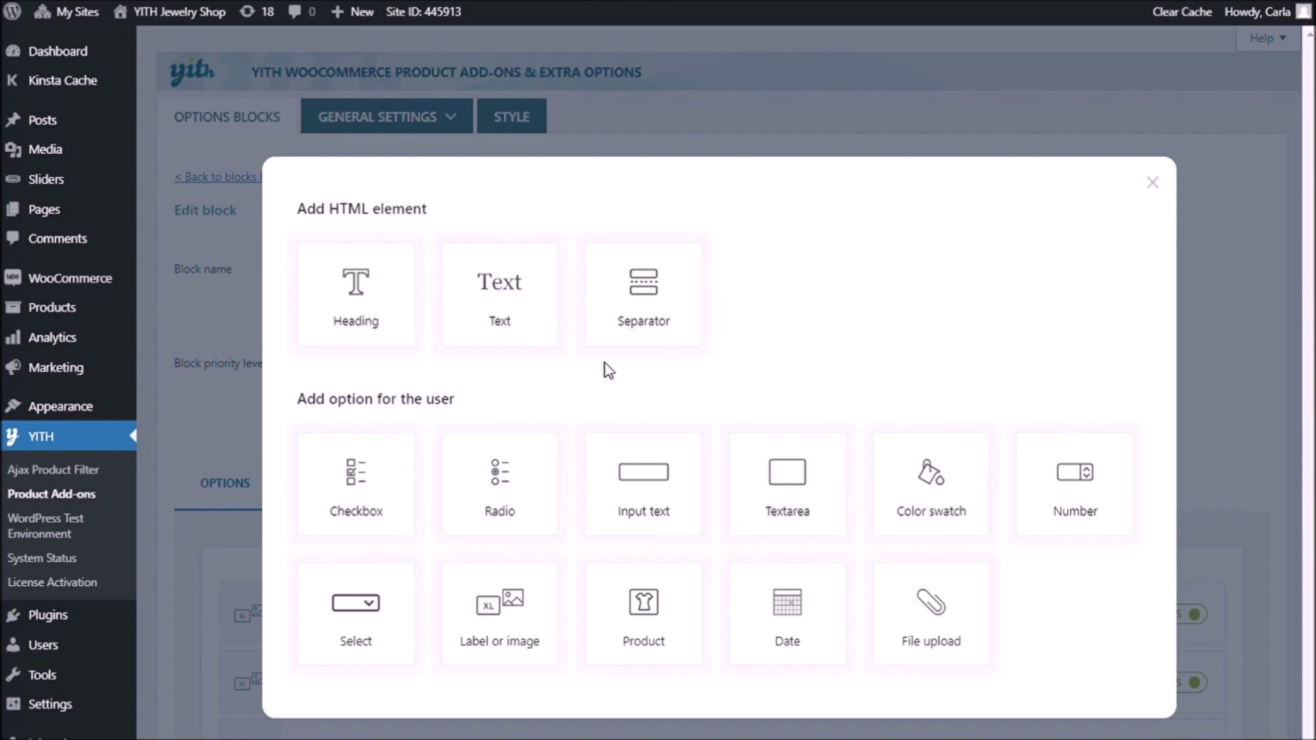
click(533, 318)
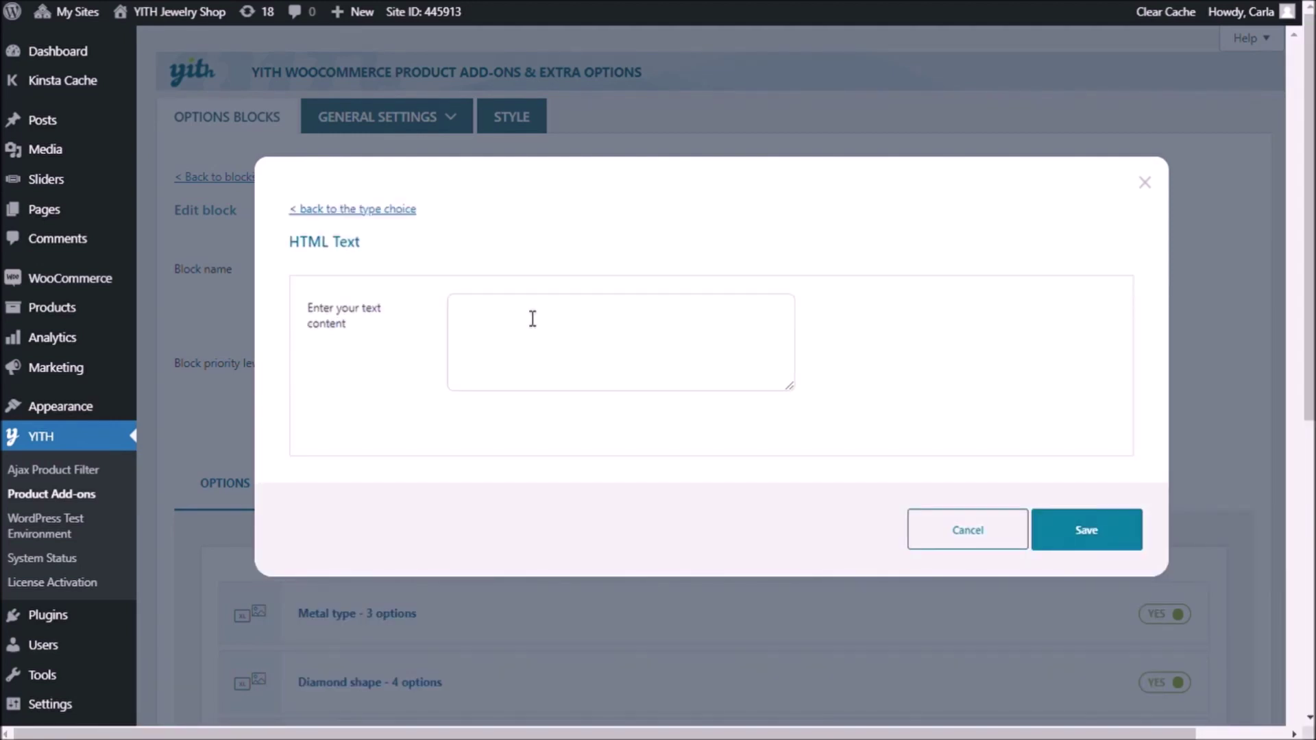
click(533, 319)
text(White gold and platinum can have a similar appe)
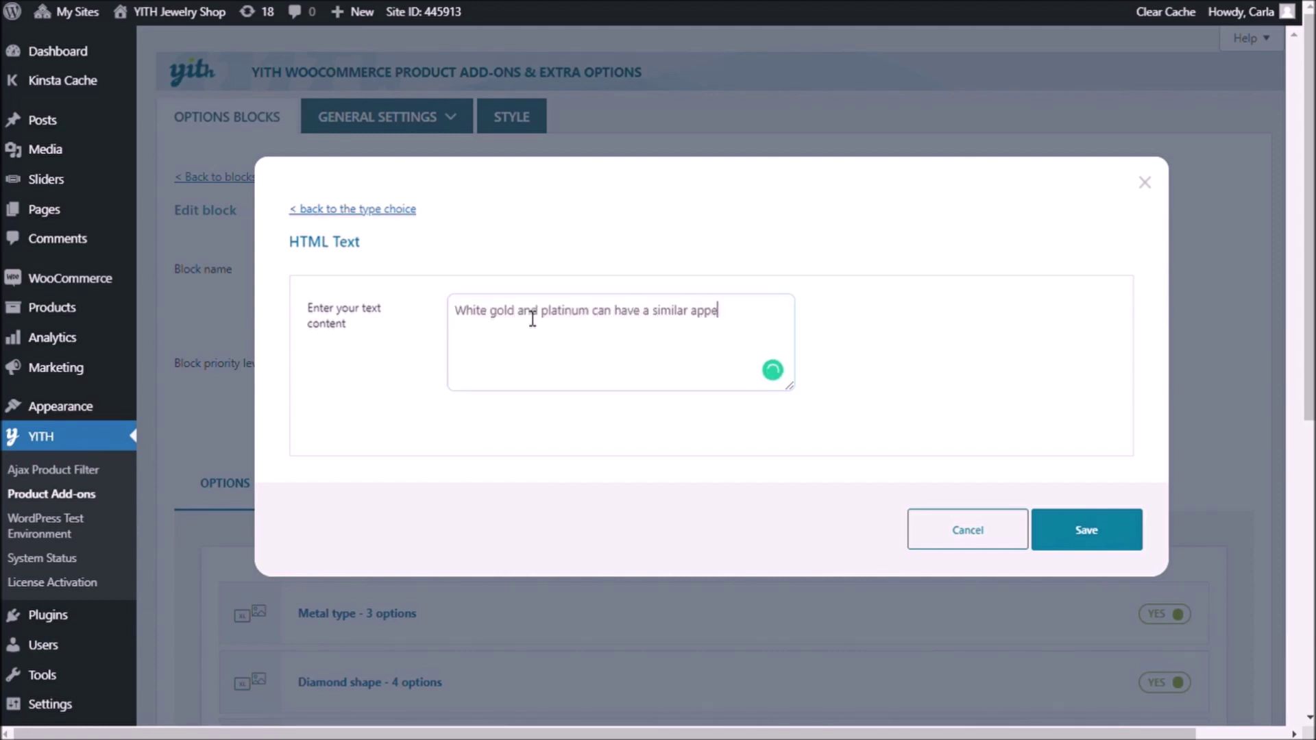
text(arance as they give the ring a white)
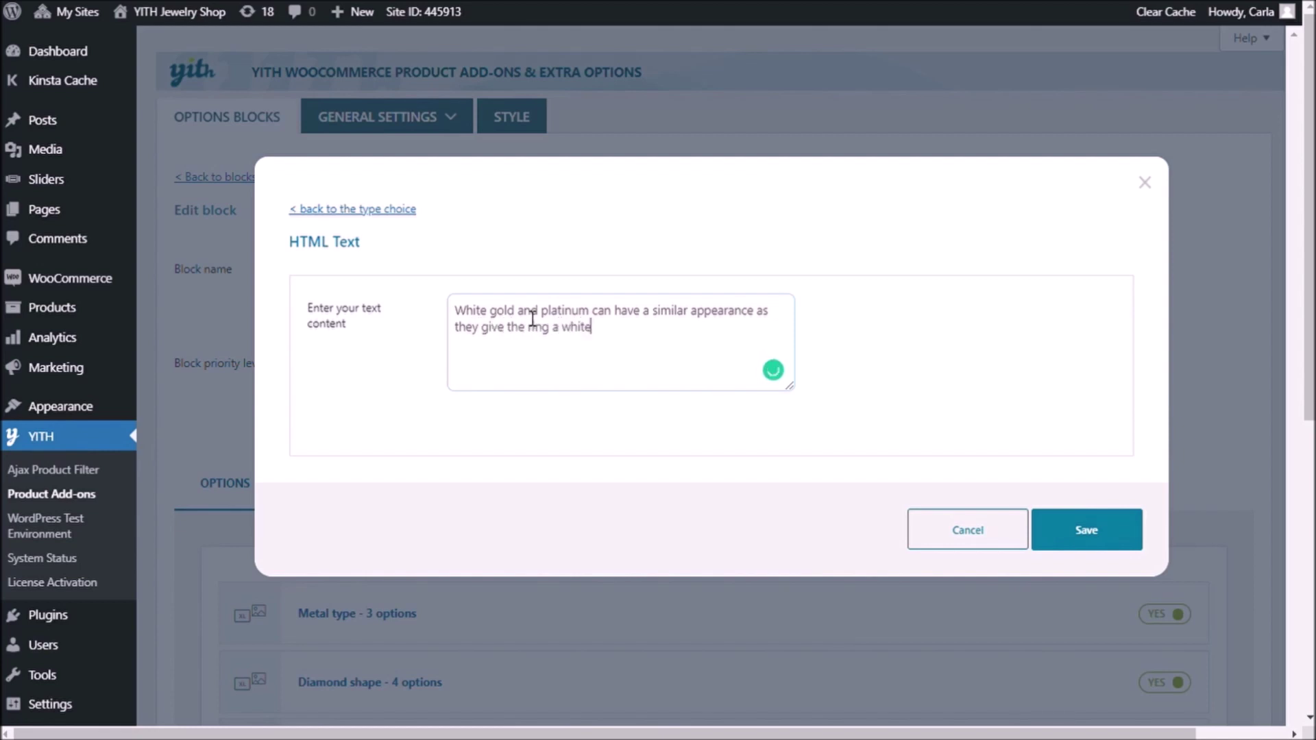
text( glimmer that enhances the diamond's brilliance.)
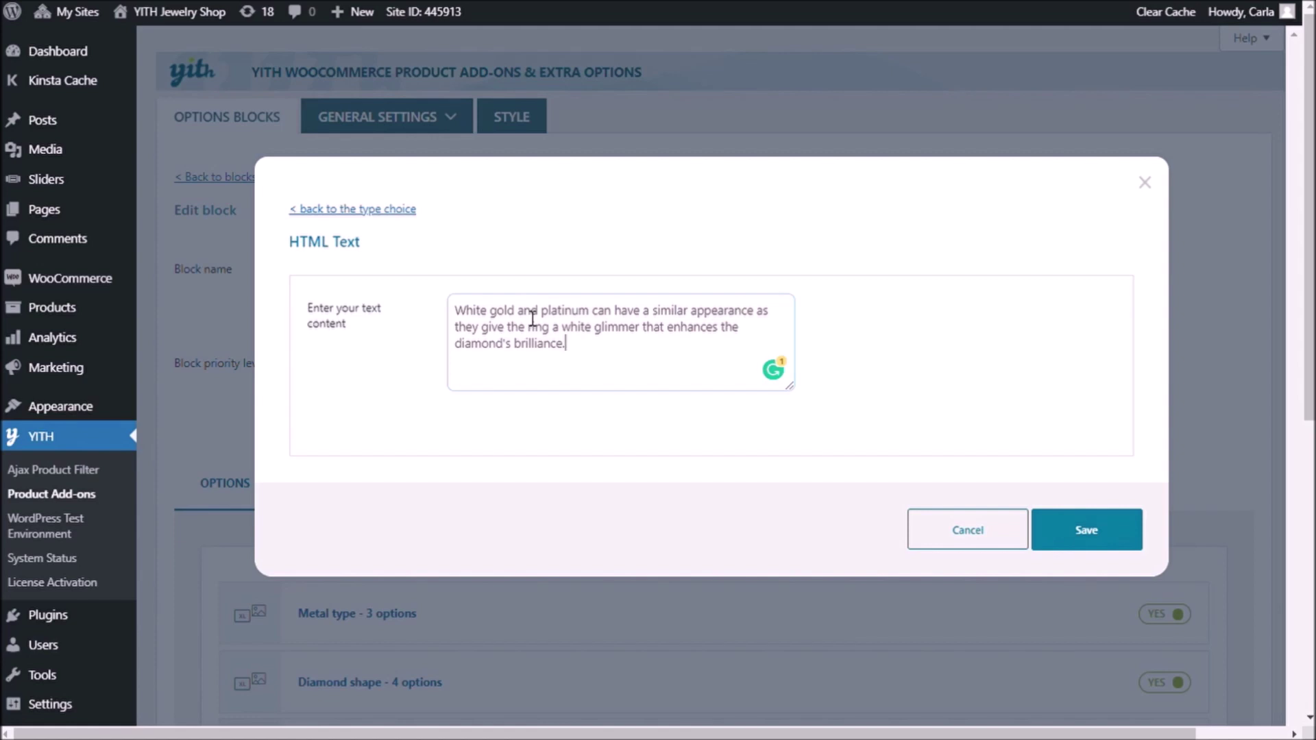
- Save the text note, move it directly below Metal type, and save the block
click(1085, 529)
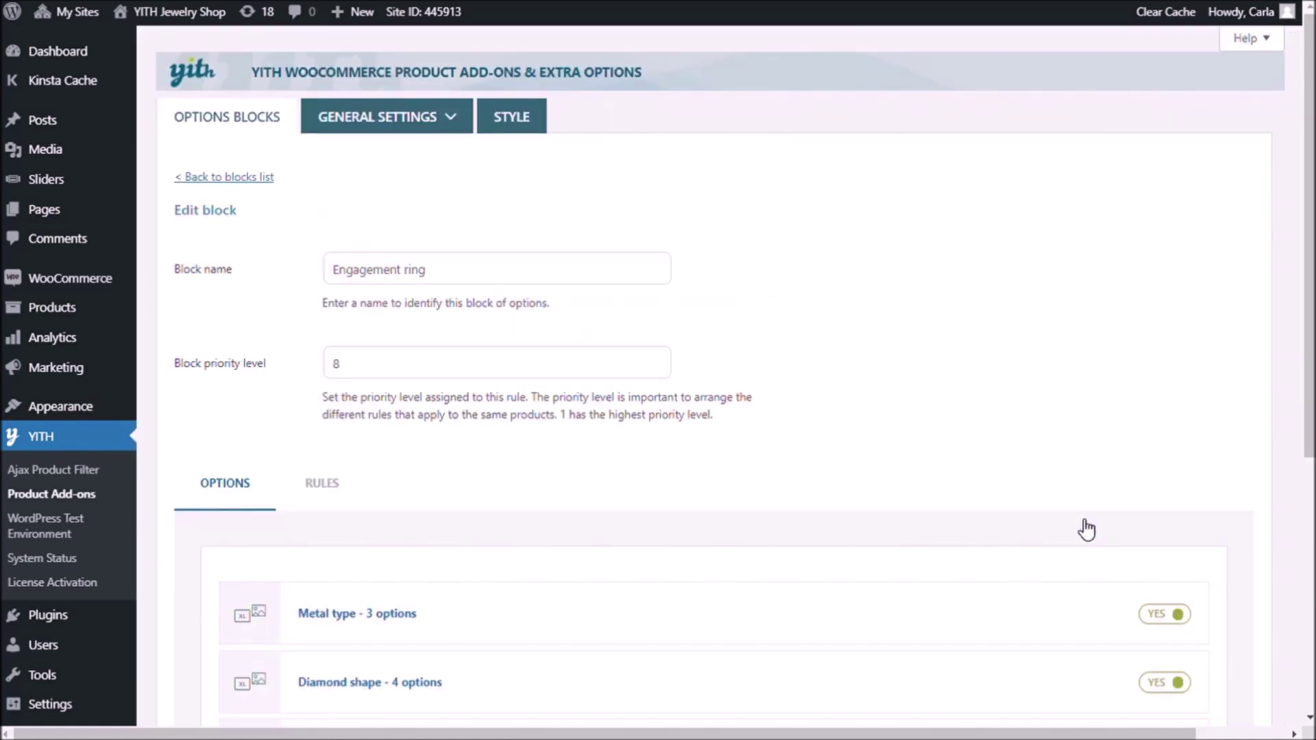
scroll(1086, 529, down, 6)
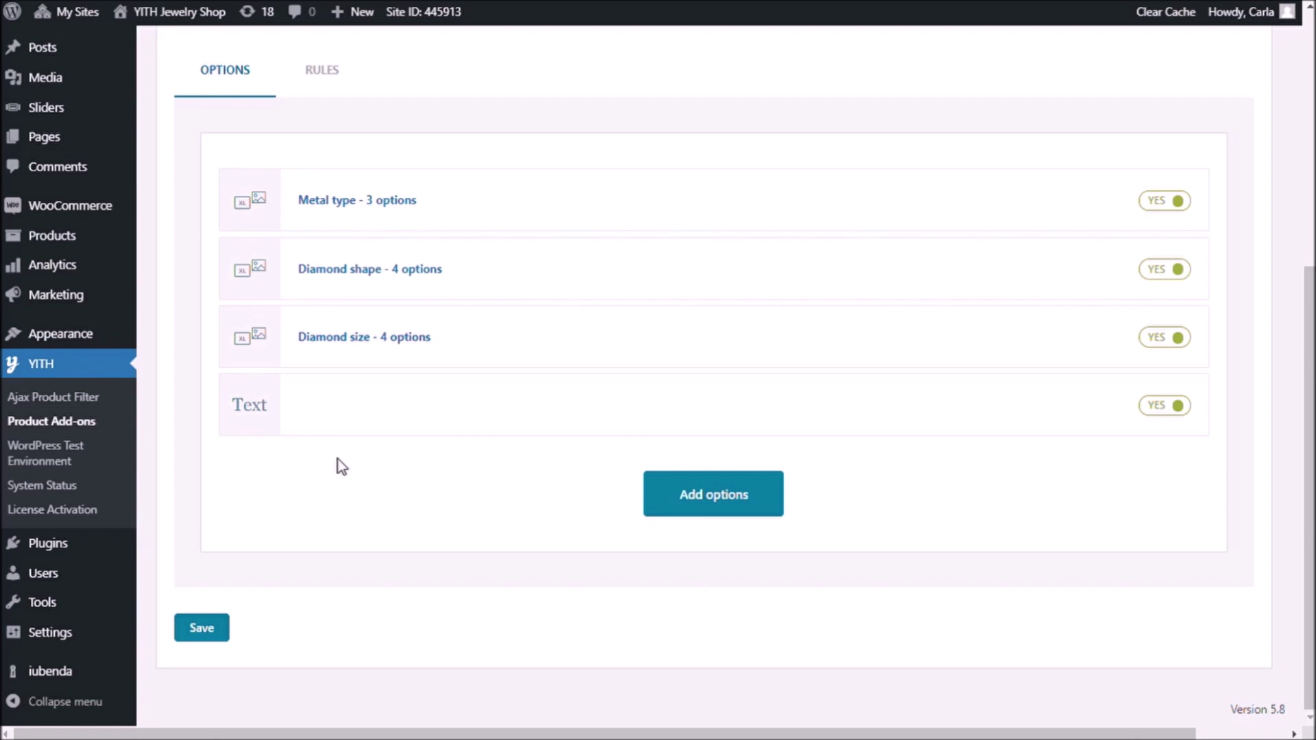
mouse_move(237, 392)
drag(243, 411, 238, 341)
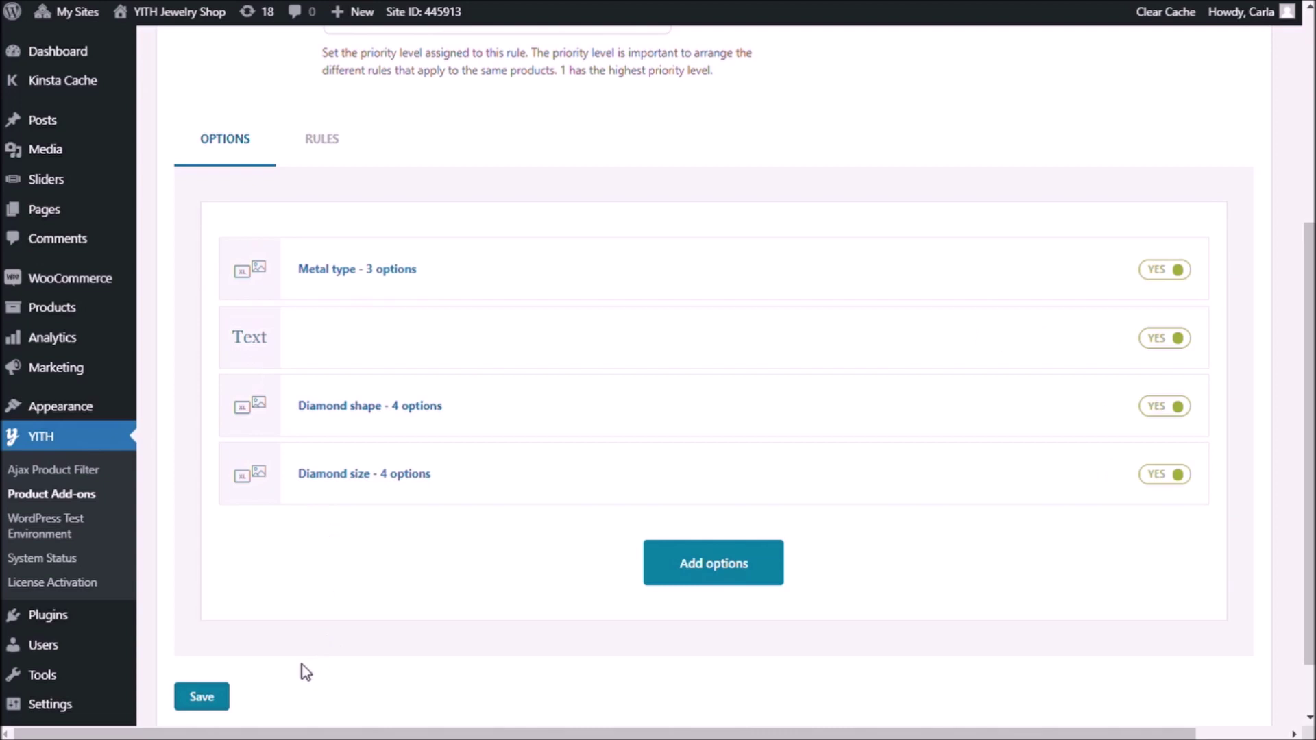
click(230, 697)
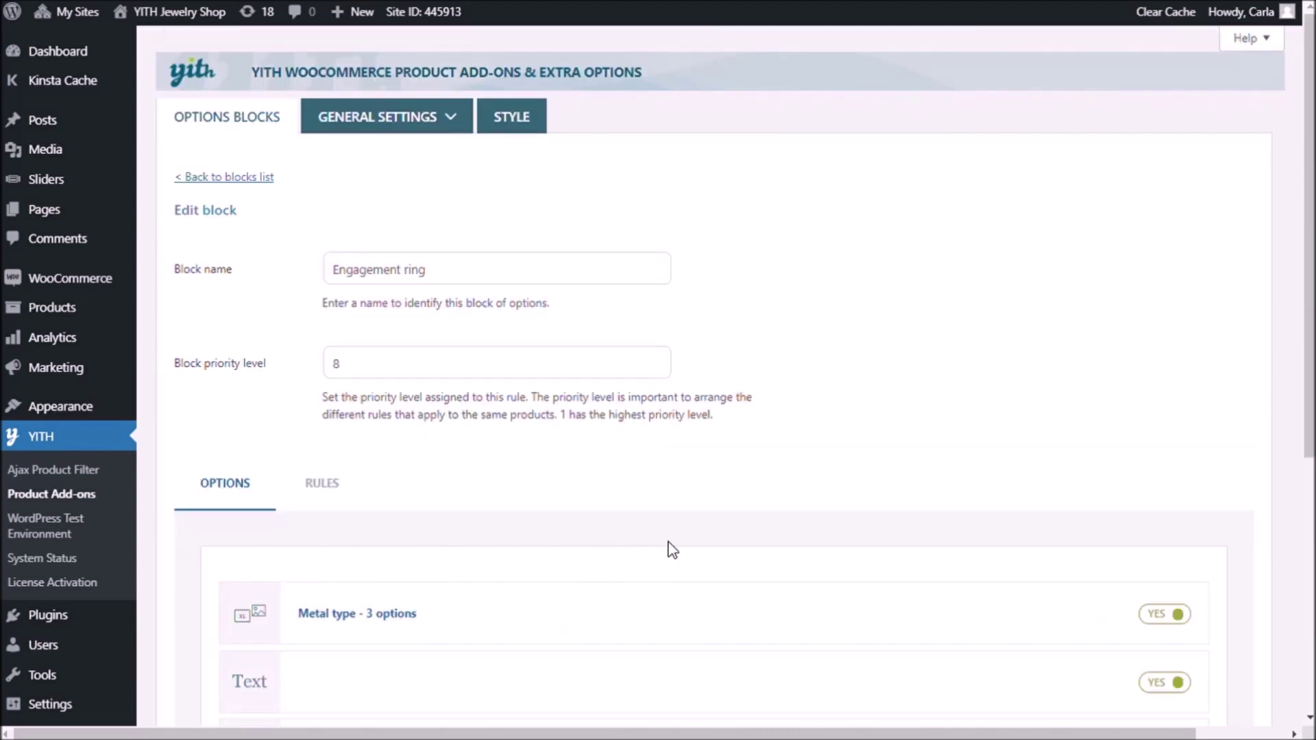
key(ctrl+Tab)
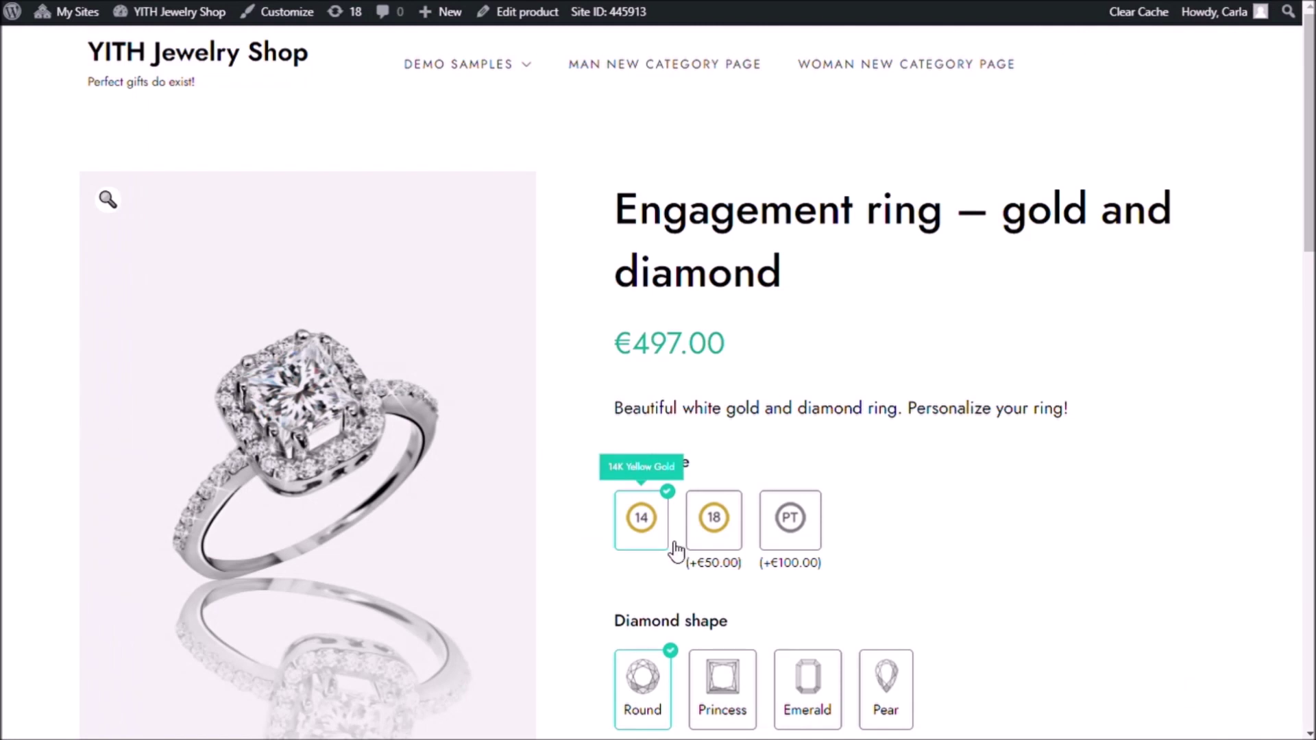
click(674, 543)
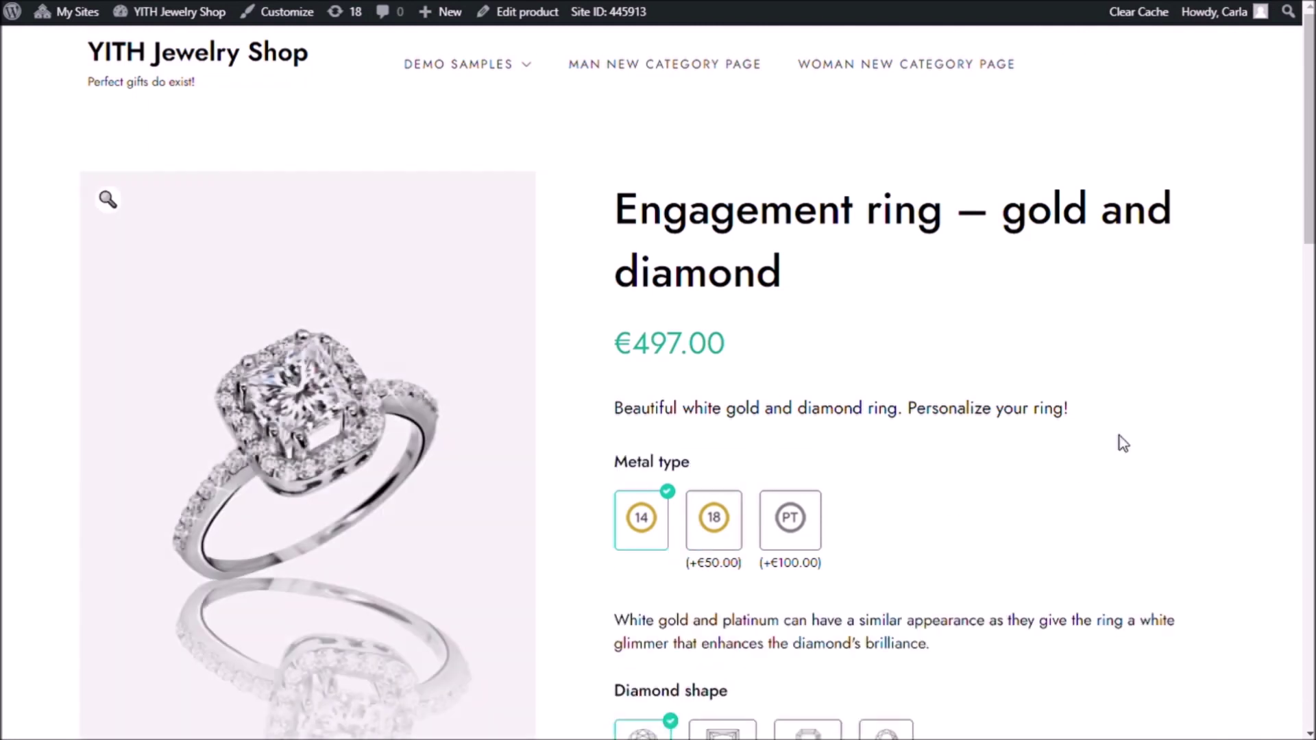
scroll(1120, 439, down, 3)
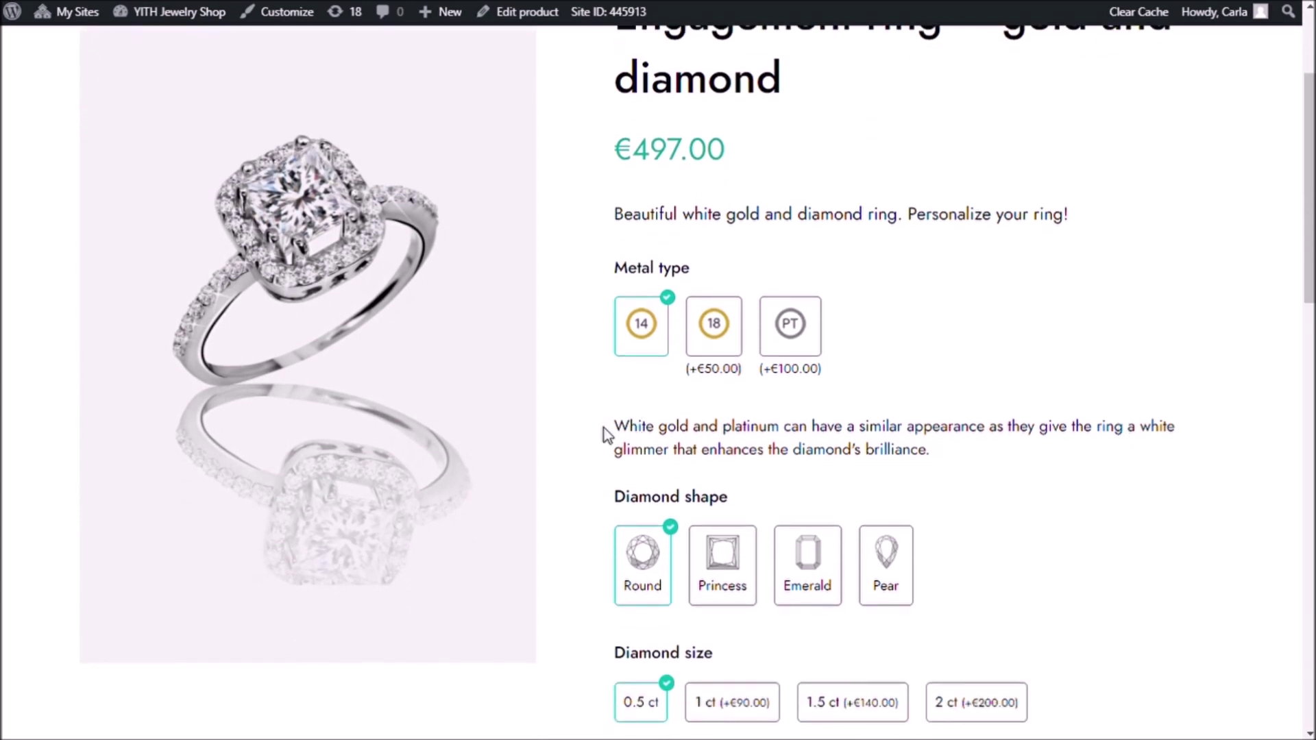
drag(612, 426, 978, 459)
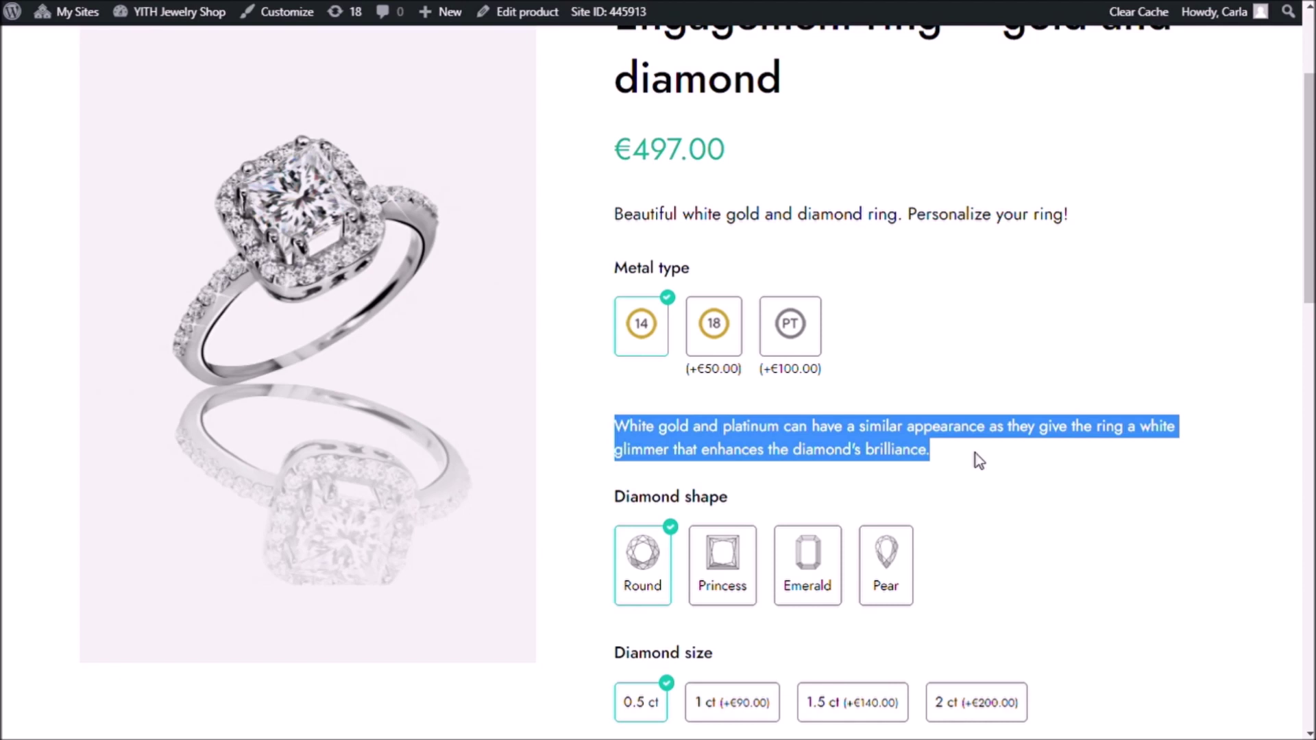
click(976, 454)
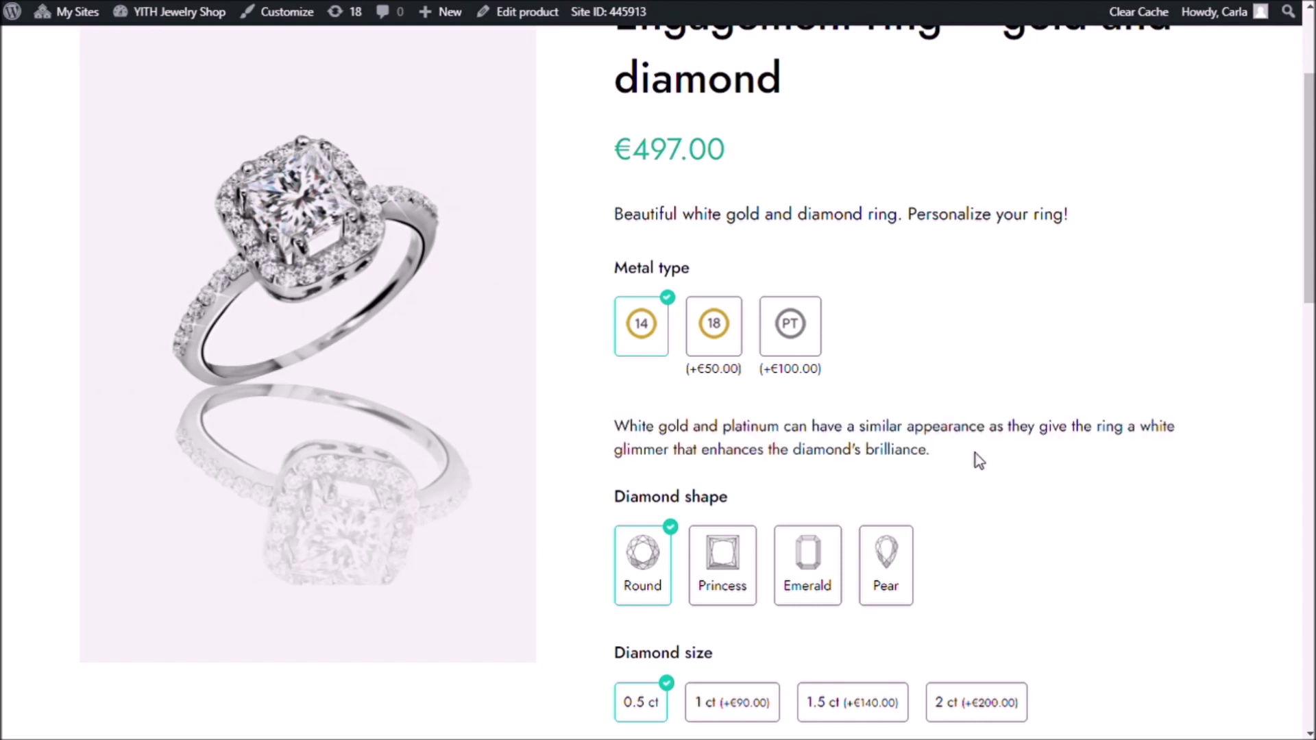
scroll(976, 454, down, 1)
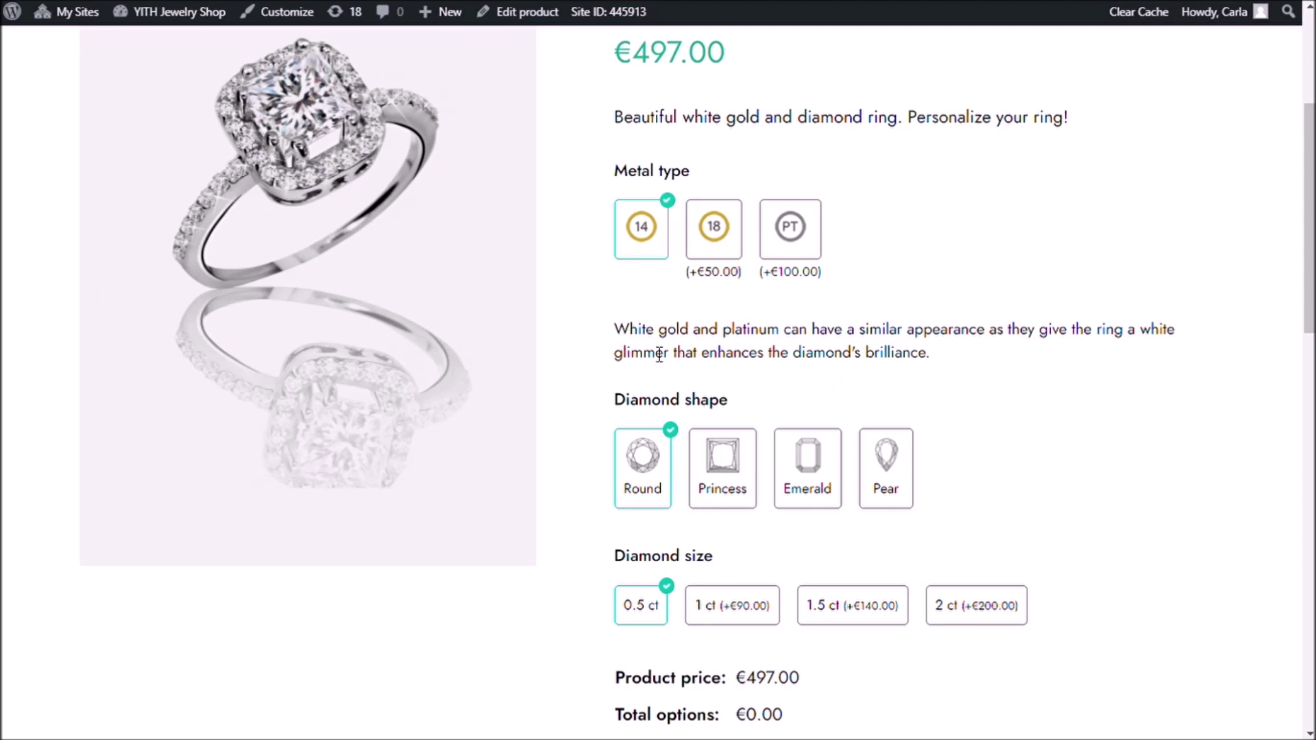
drag(614, 402, 919, 455)
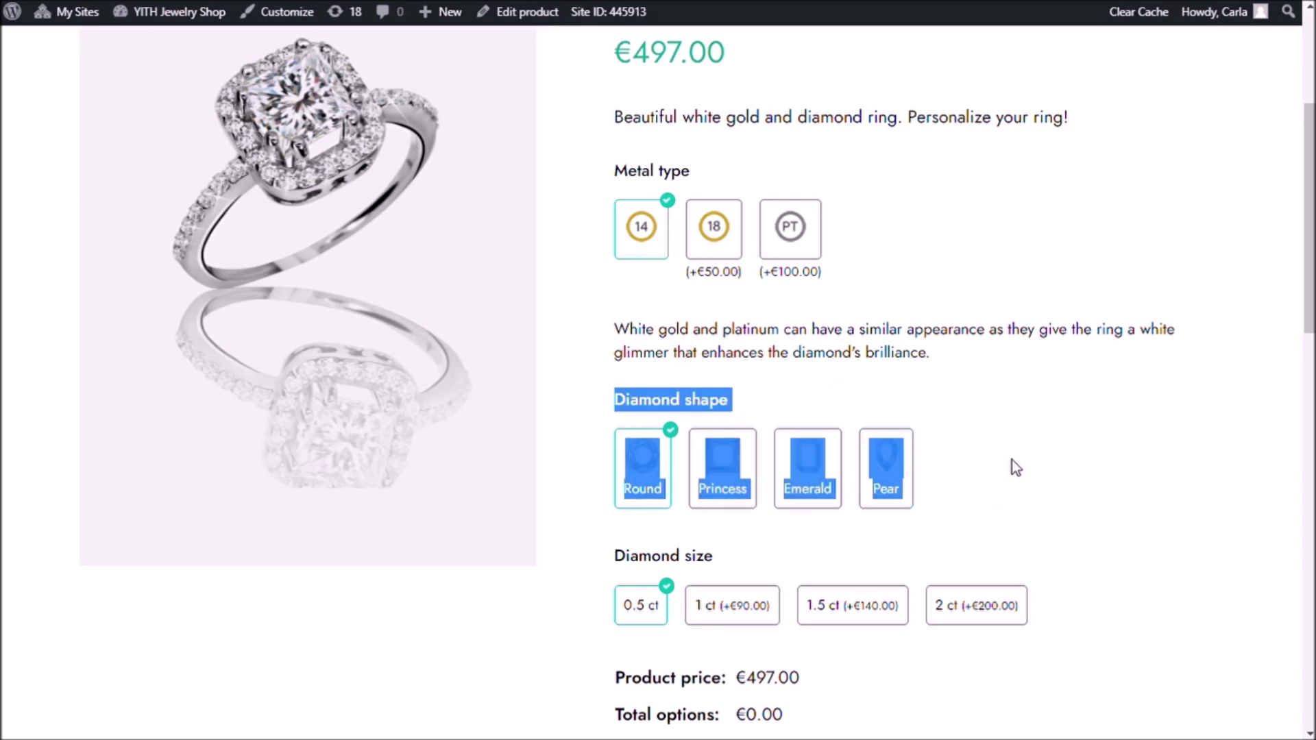
click(891, 383)
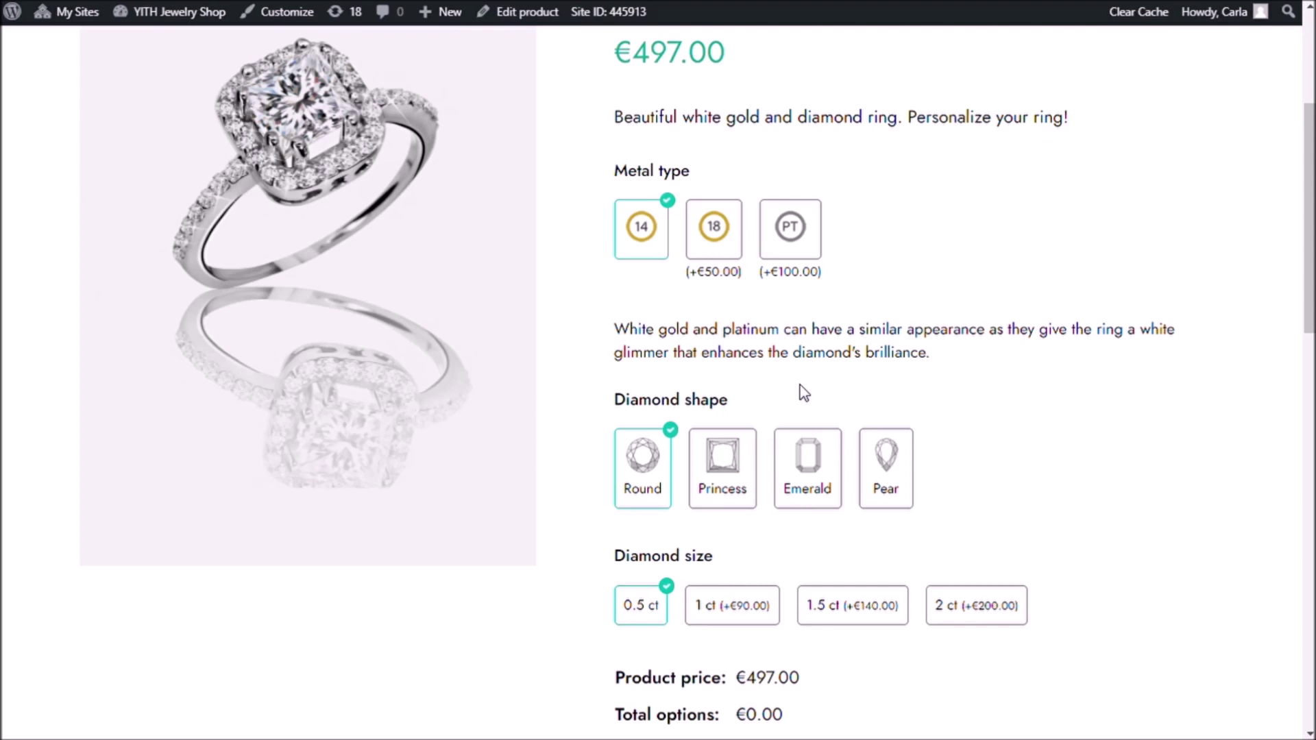
key(ctrl+Tab)
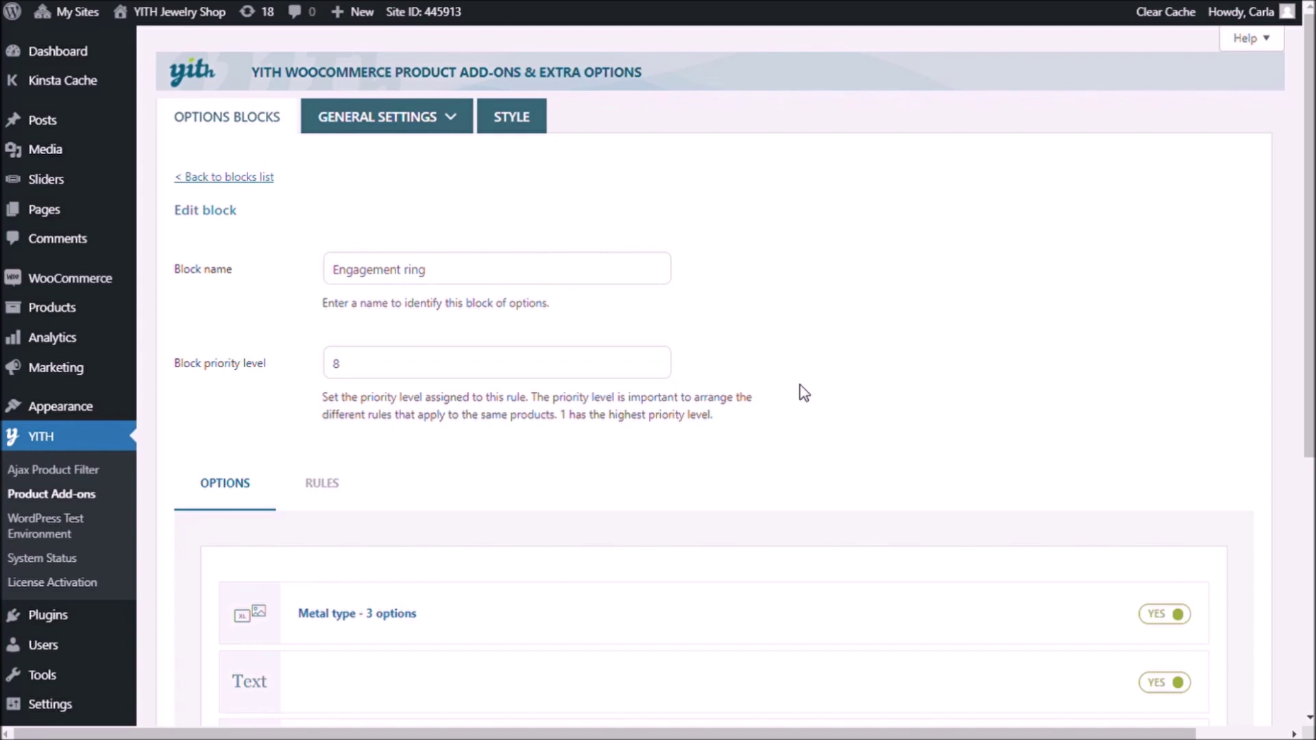
- Add a Separator set to Empty Space with 30 px height and save it
scroll(804, 344, down, 4)
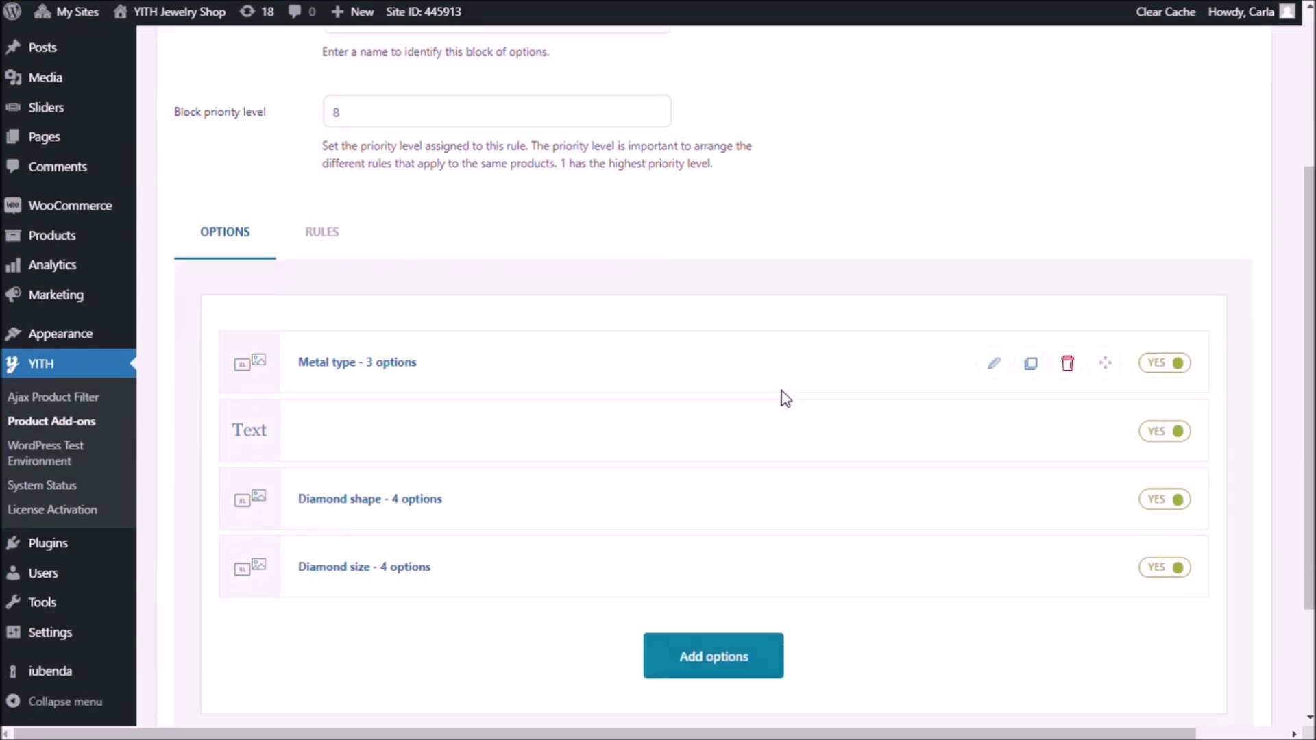
click(709, 607)
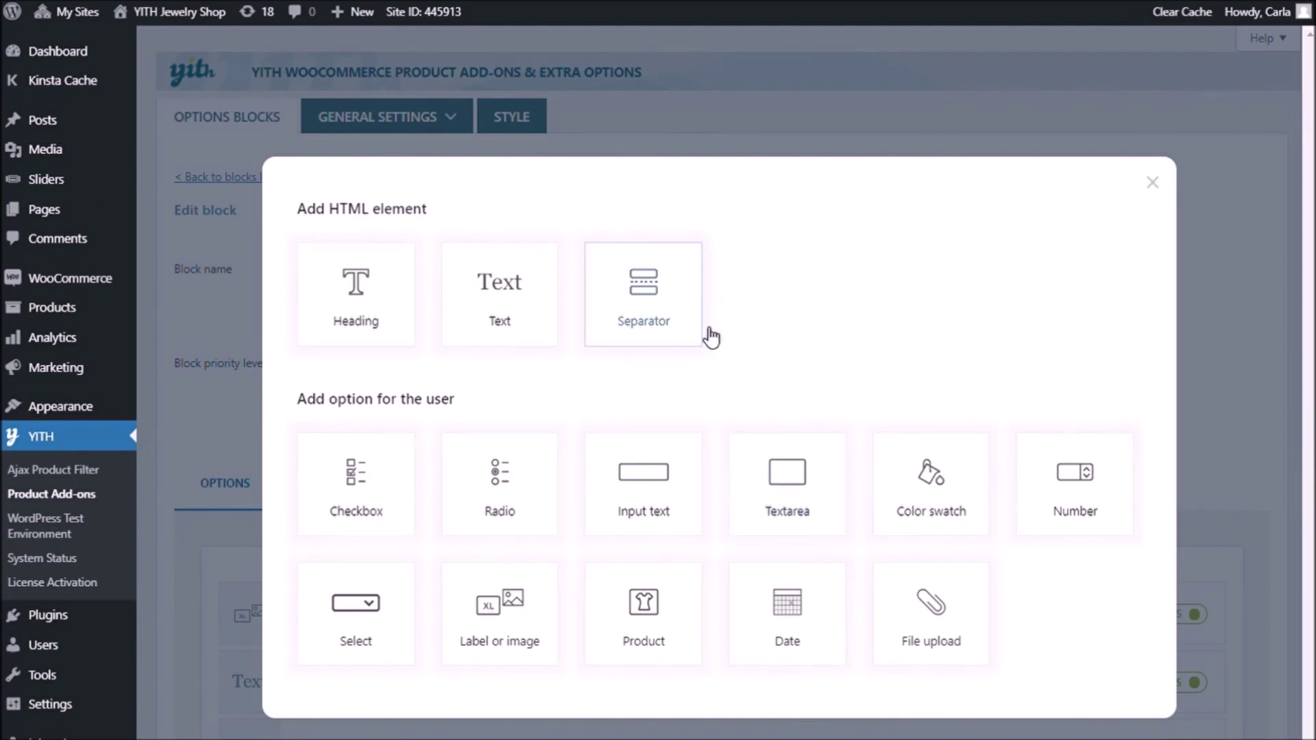
click(665, 327)
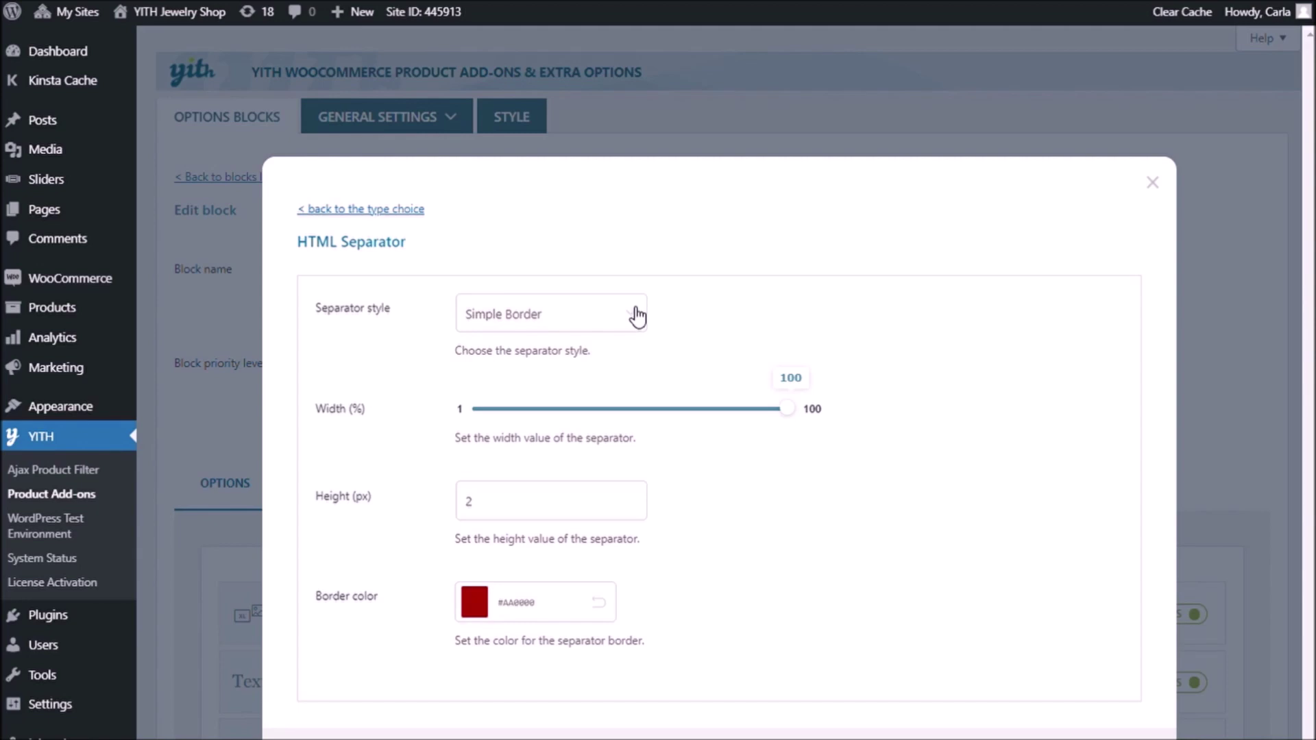
click(528, 420)
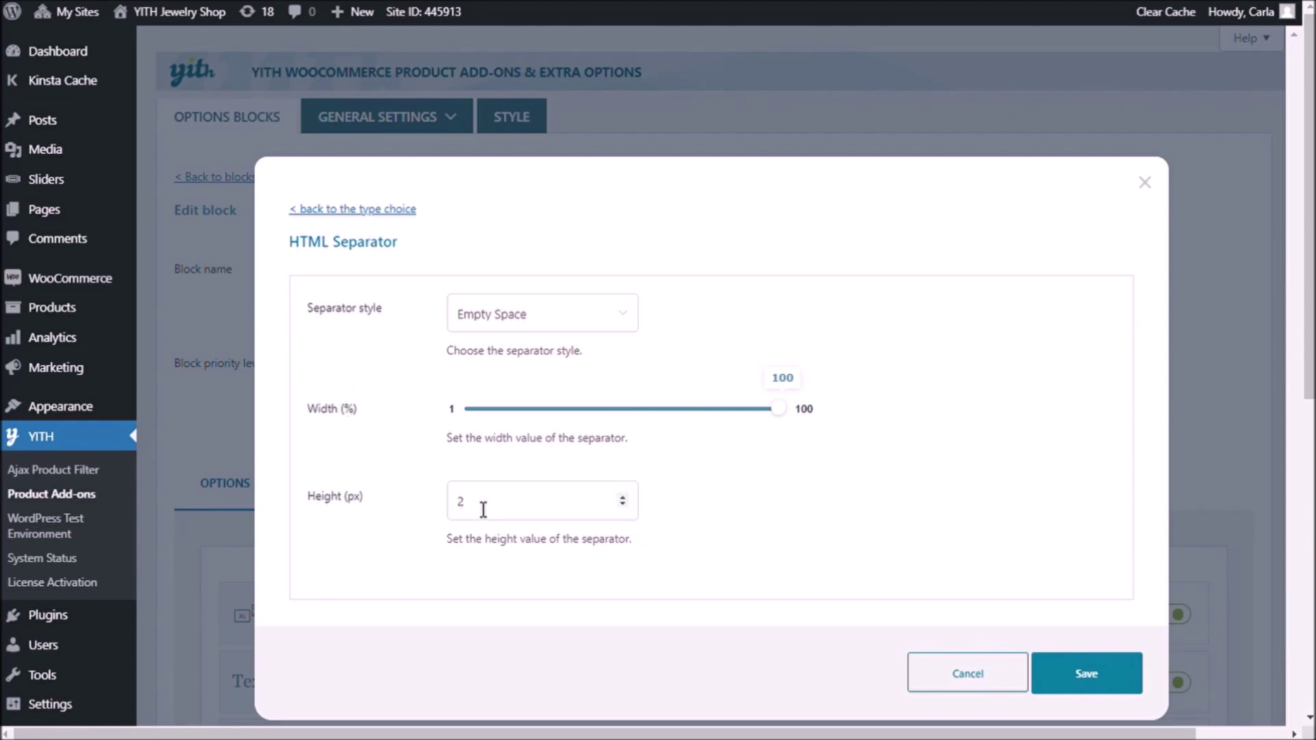
drag(483, 510, 443, 502)
click(1087, 672)
- Drag the Empty Space separator up to sit below the Text note, above Diamond shape
scroll(586, 414, down, 3)
scroll(579, 423, down, 5)
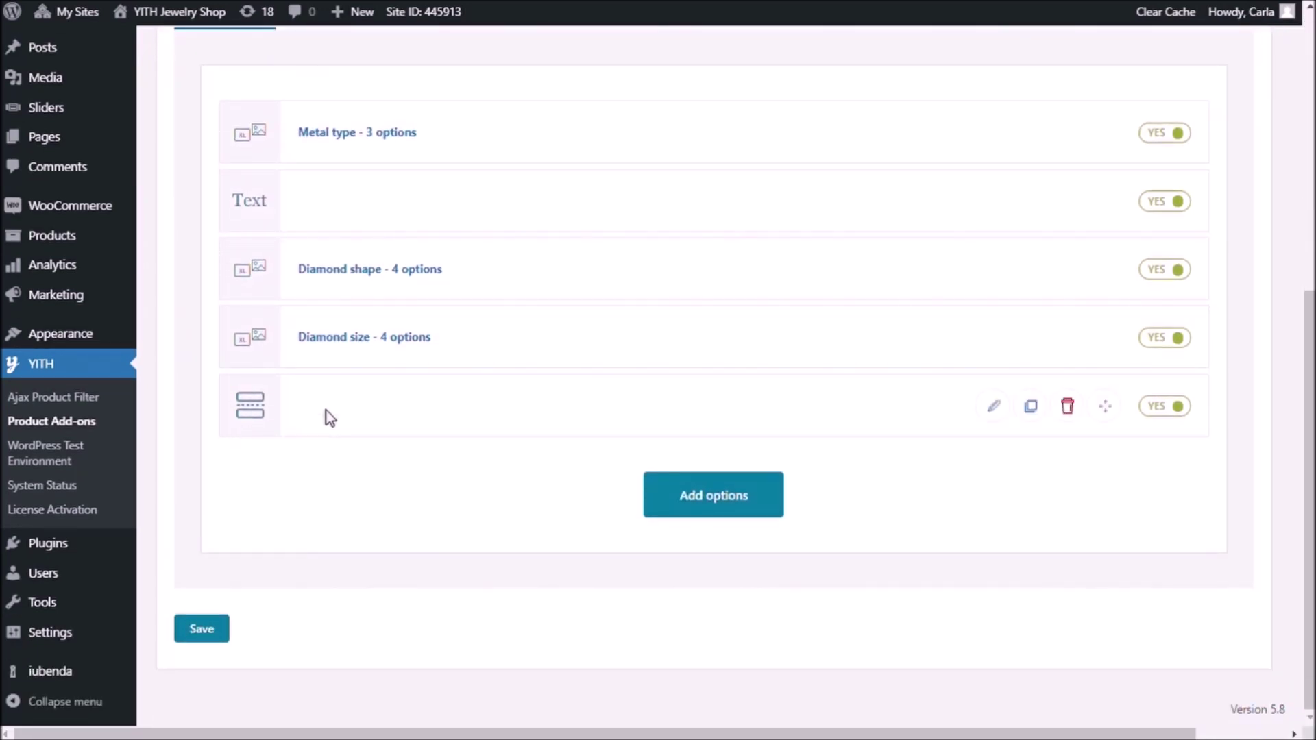
drag(243, 409, 242, 334)
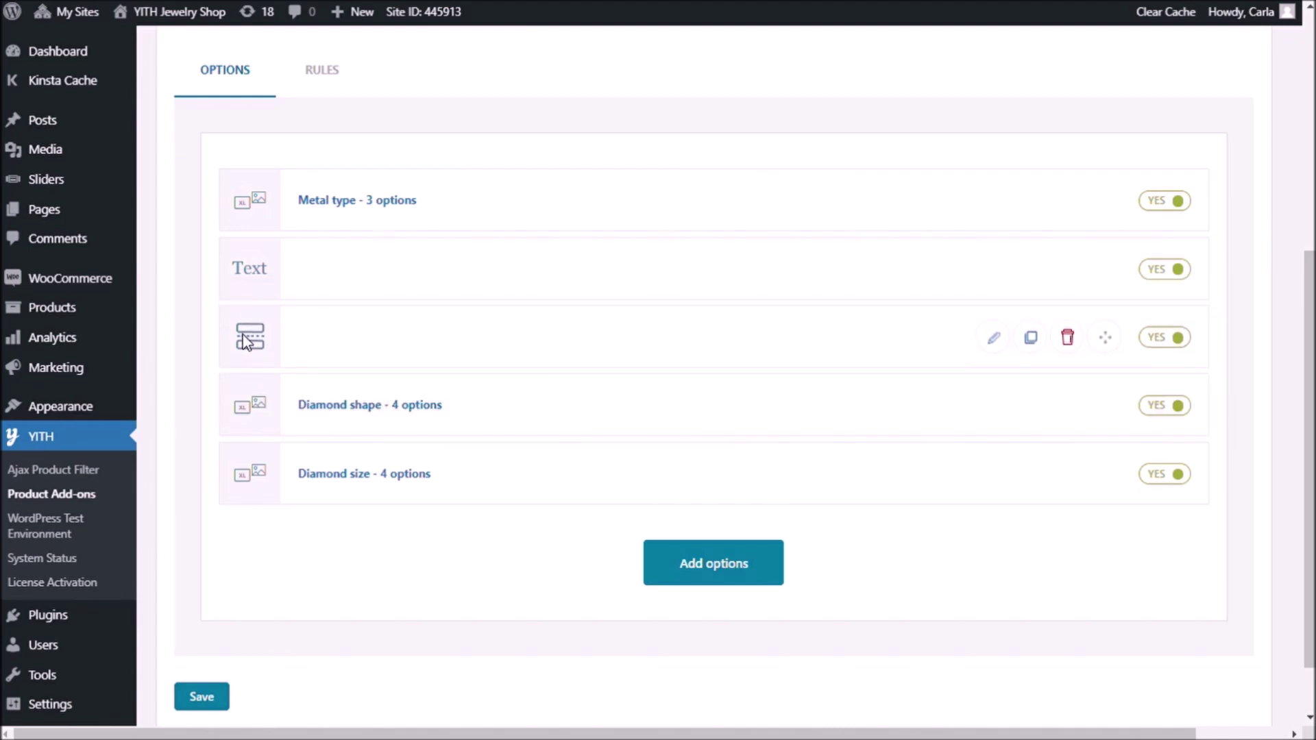
scroll(246, 340, down, 1)
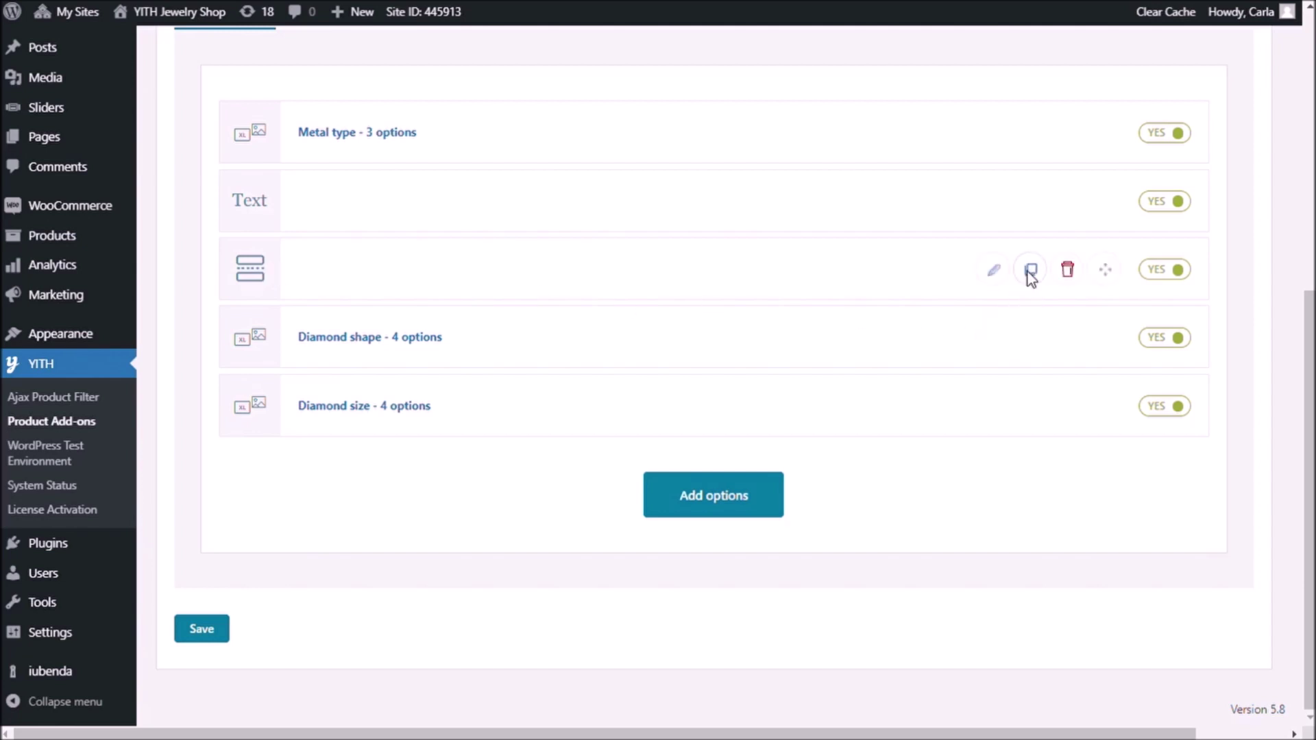
- Duplicate the separator twice, place the copies below Diamond shape and Diamond size, then save
click(1032, 271)
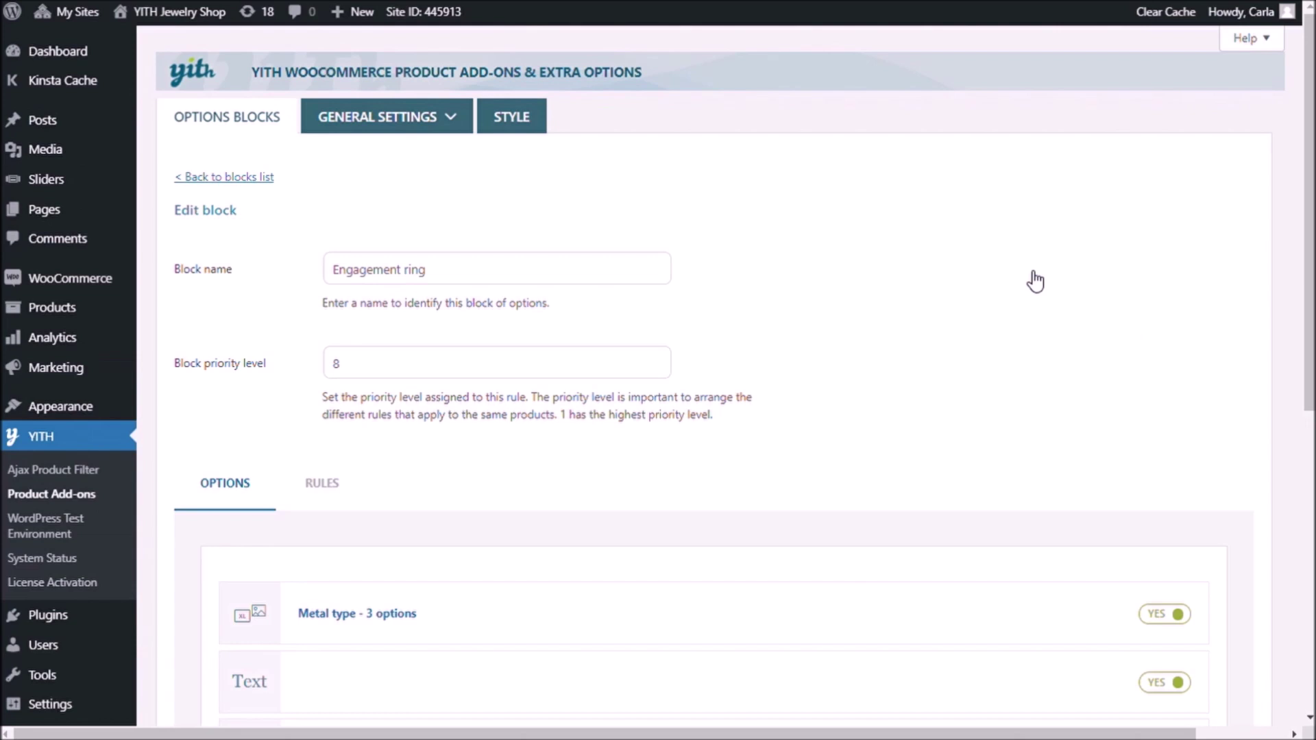
scroll(1033, 280, down, 6)
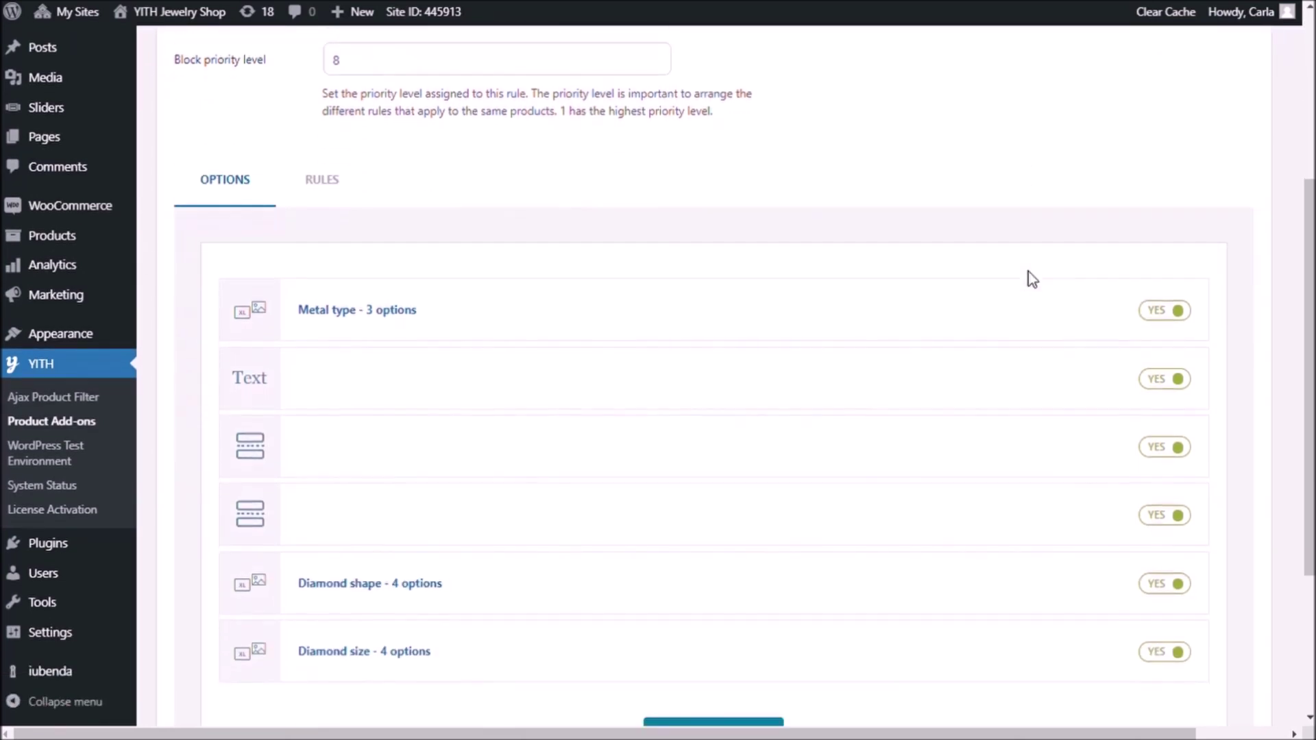
scroll(1028, 271, down, 1)
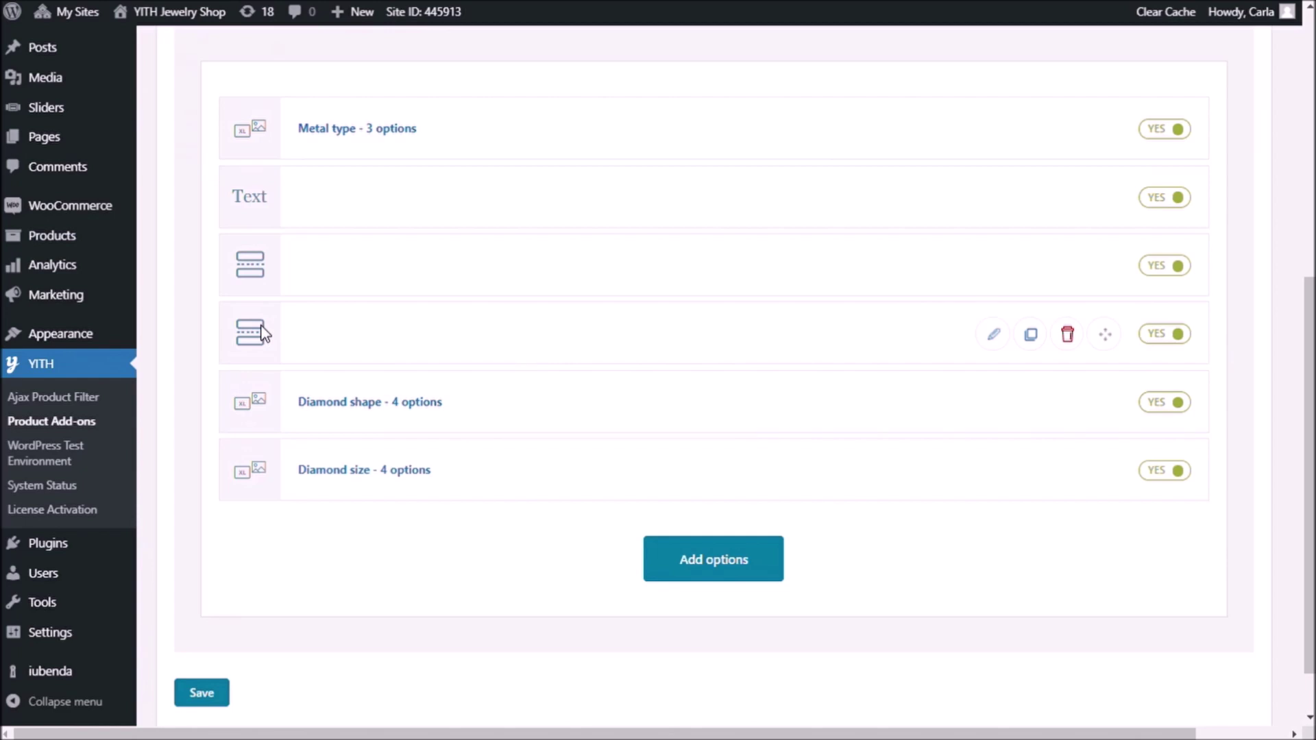
drag(262, 334, 247, 405)
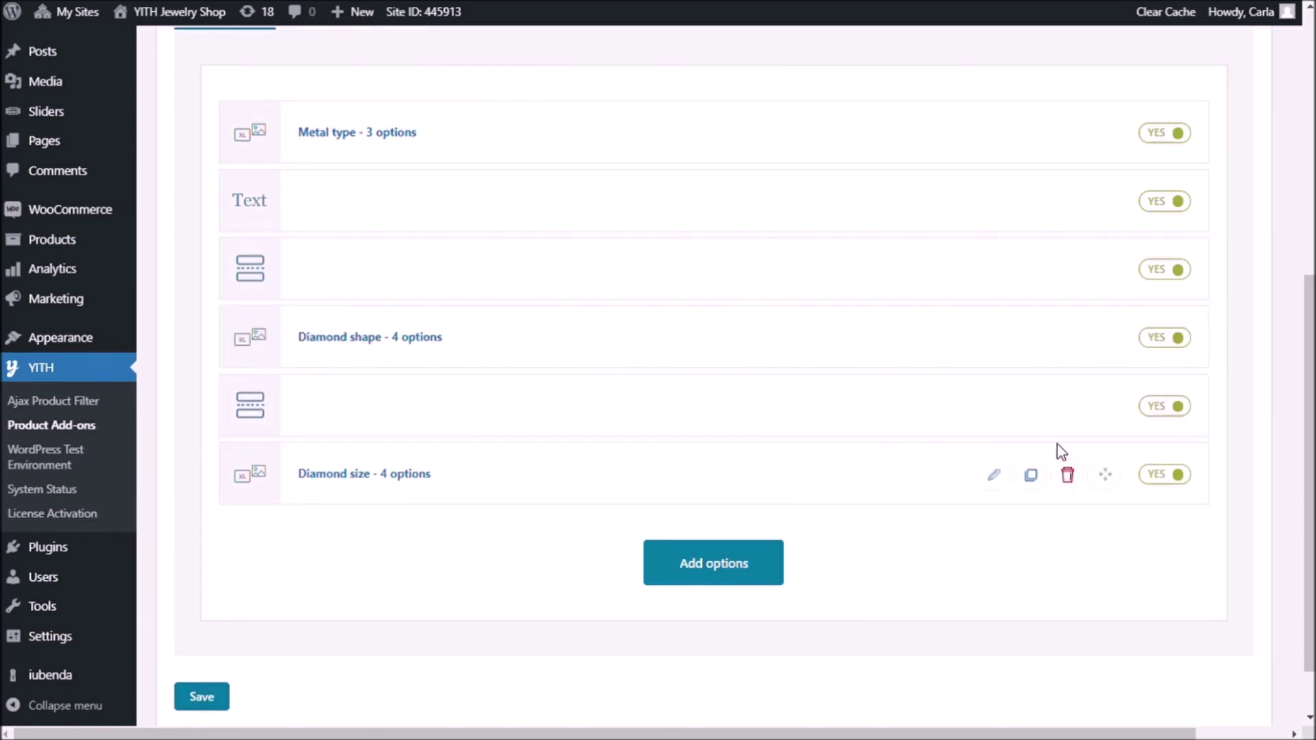
click(1032, 407)
scroll(467, 433, down, 4)
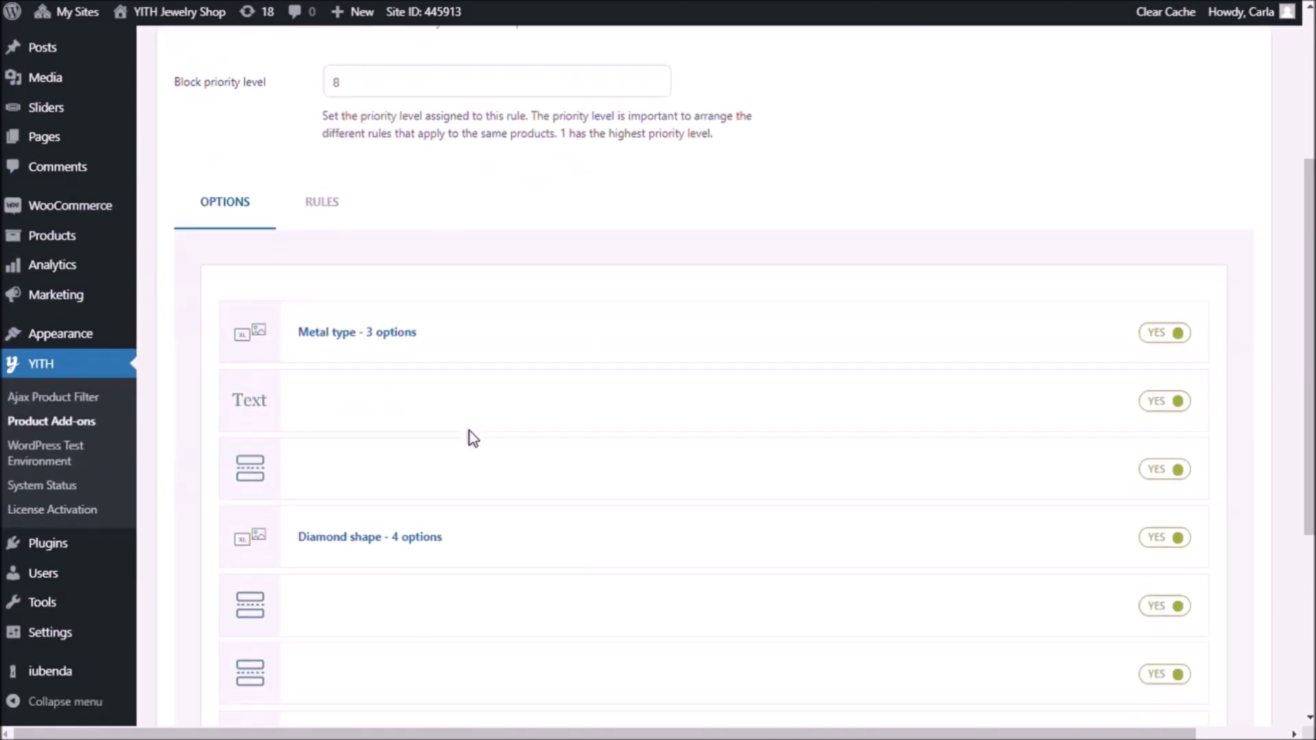
scroll(473, 437, down, 5)
drag(250, 371, 267, 504)
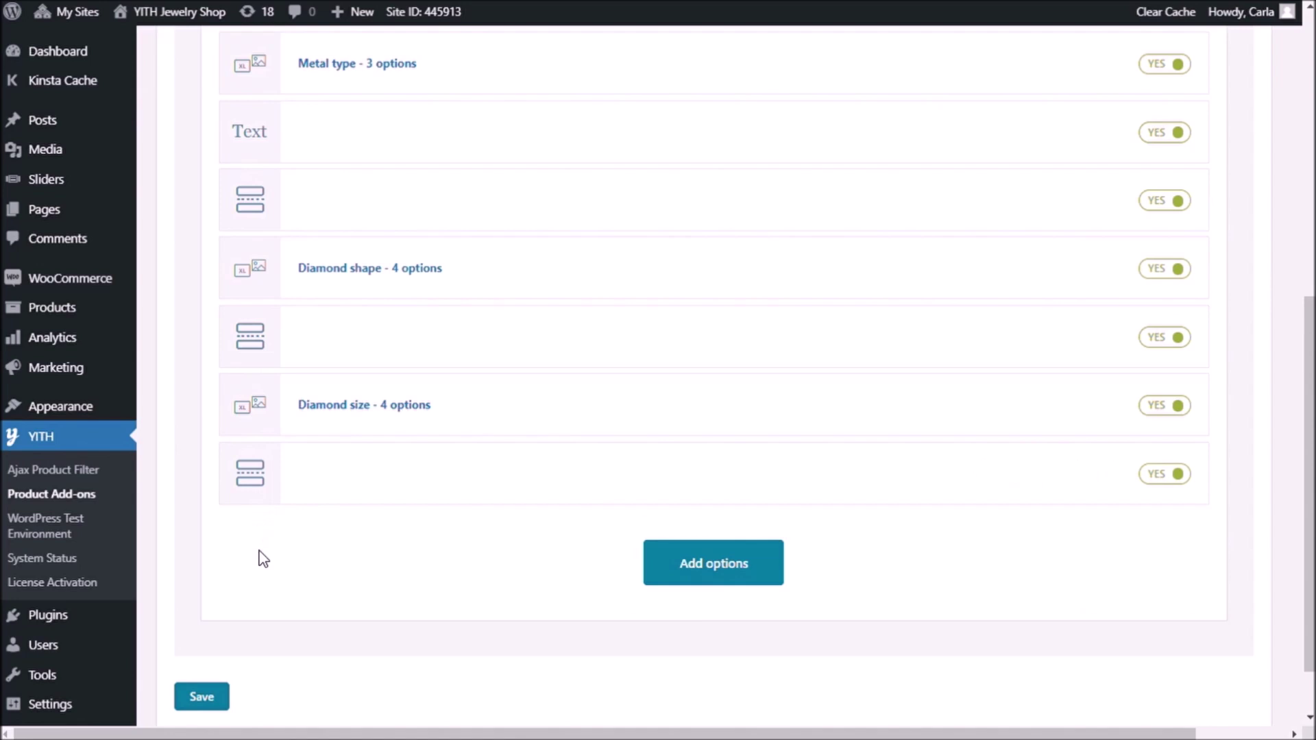
click(206, 698)
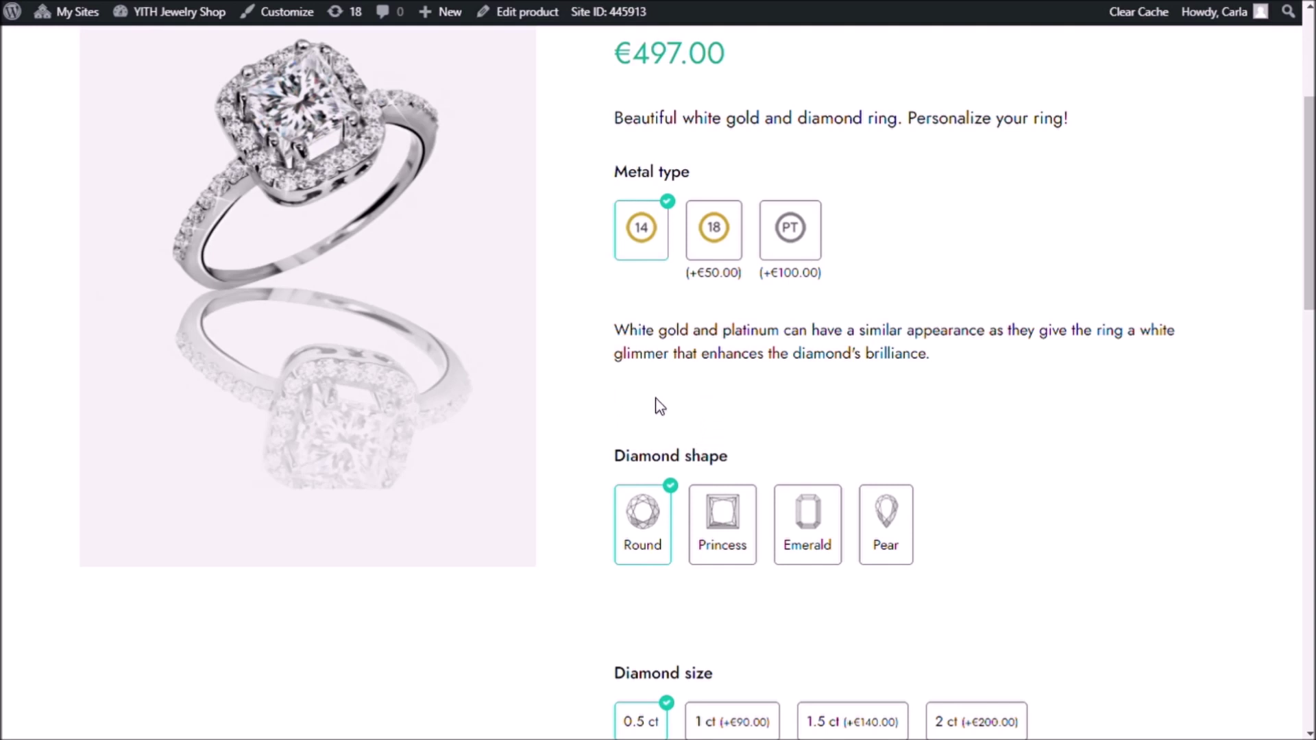
- Scroll the storefront ring page to check the option spacing, then return to the admin tab
scroll(657, 405, down, 3)
scroll(743, 456, down, 3)
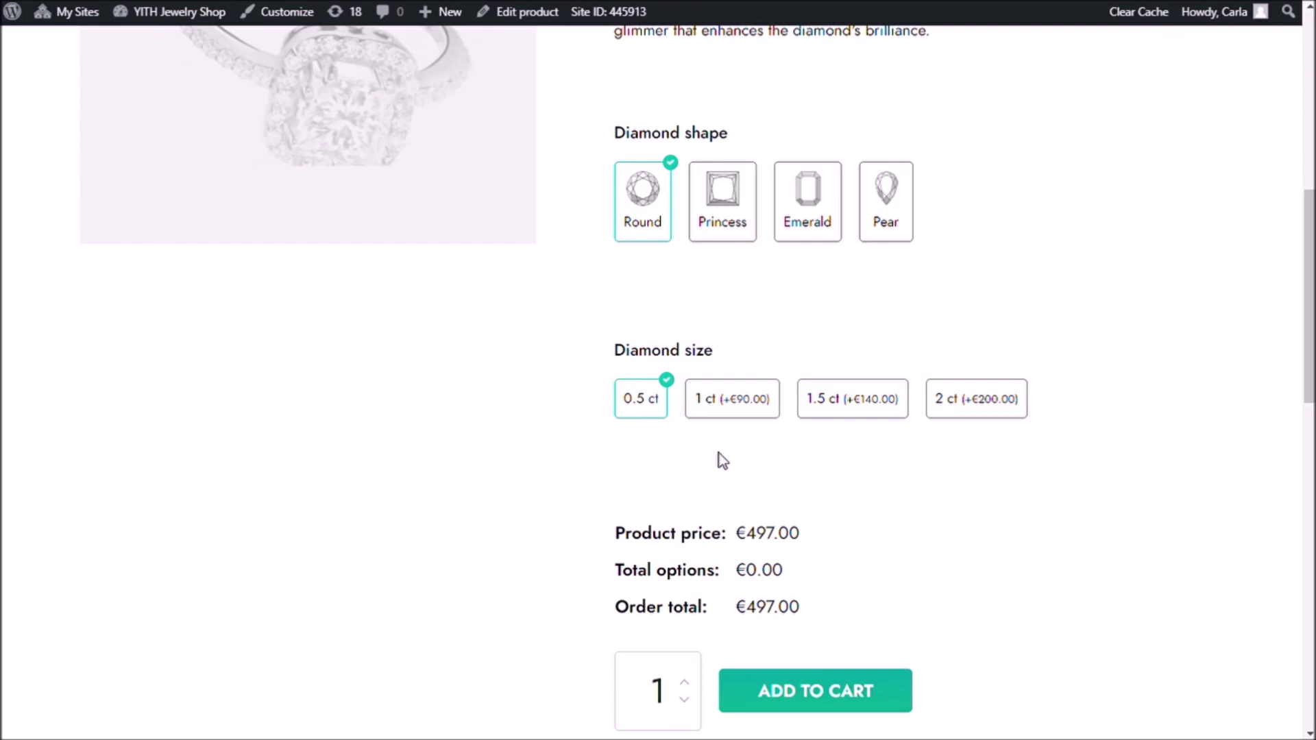
scroll(719, 455, up, 5)
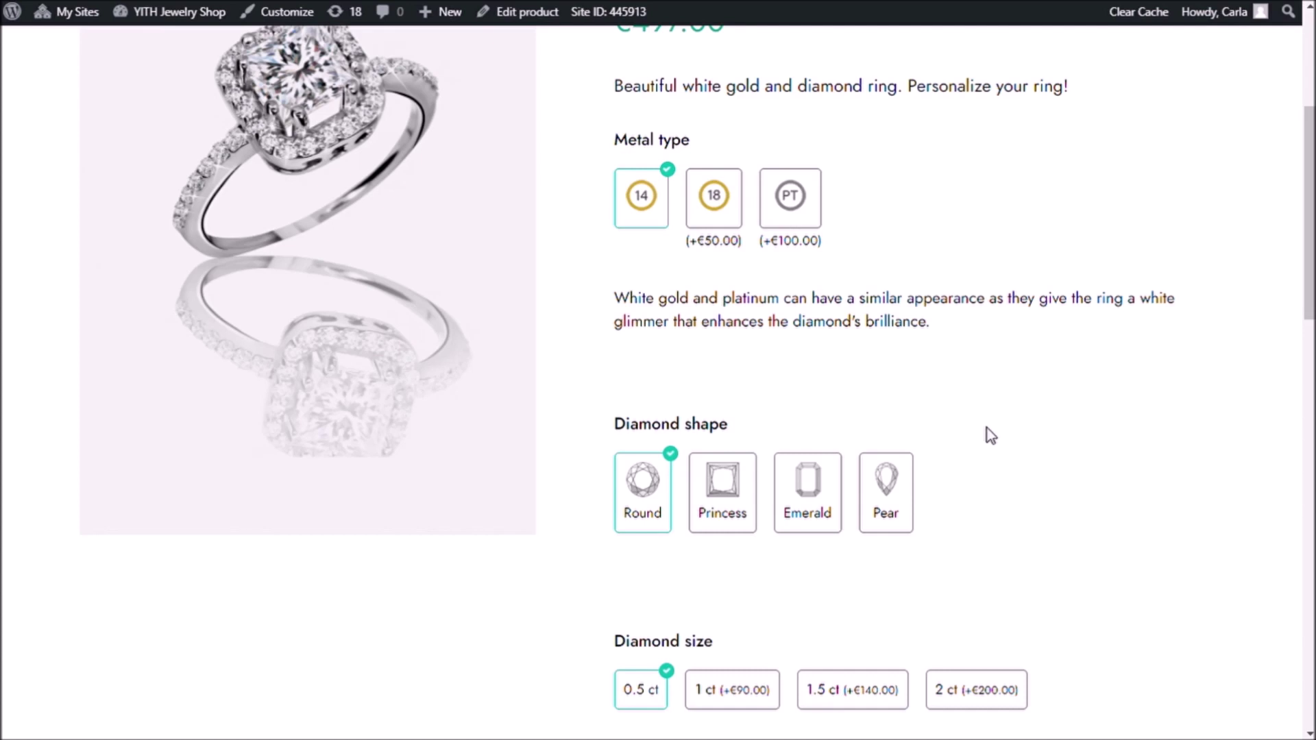
key(ctrl+Tab)
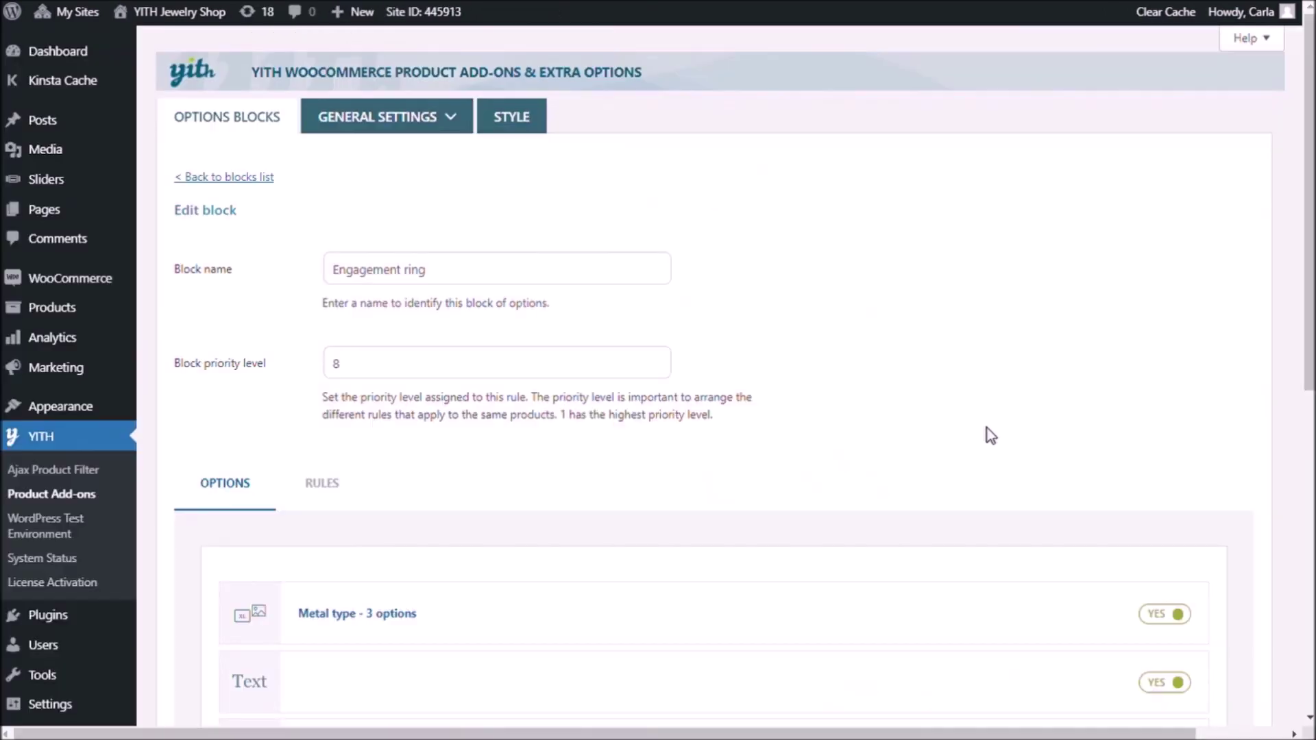
- Make the separator under the text note a 50%-wide Double Border, 15 px high
scroll(948, 434, down, 6)
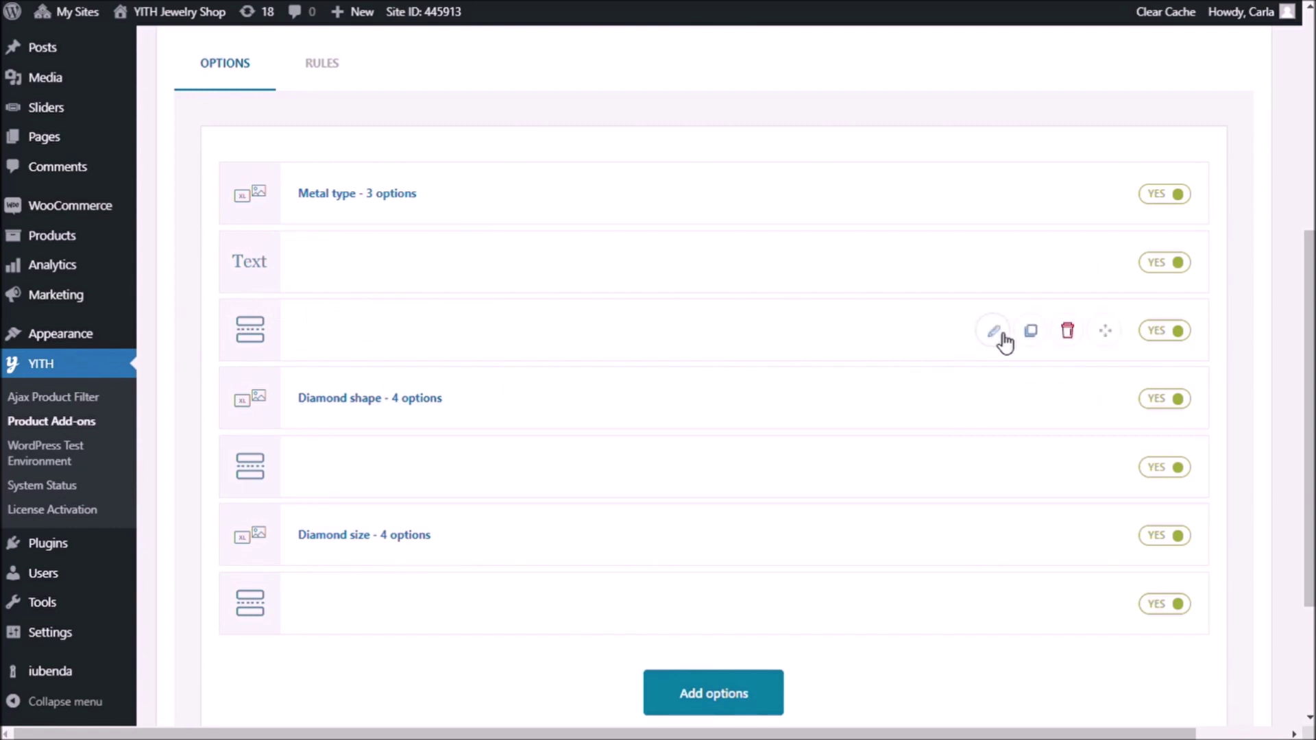
click(993, 331)
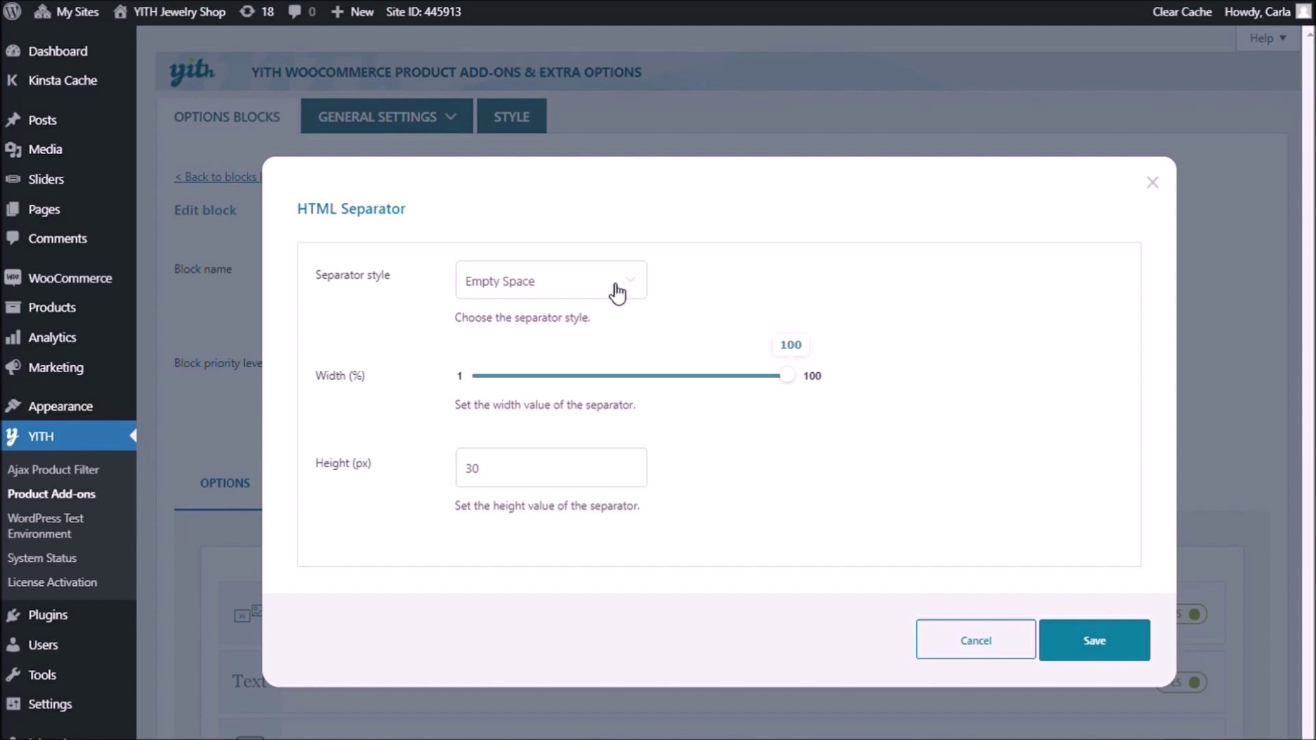
click(529, 334)
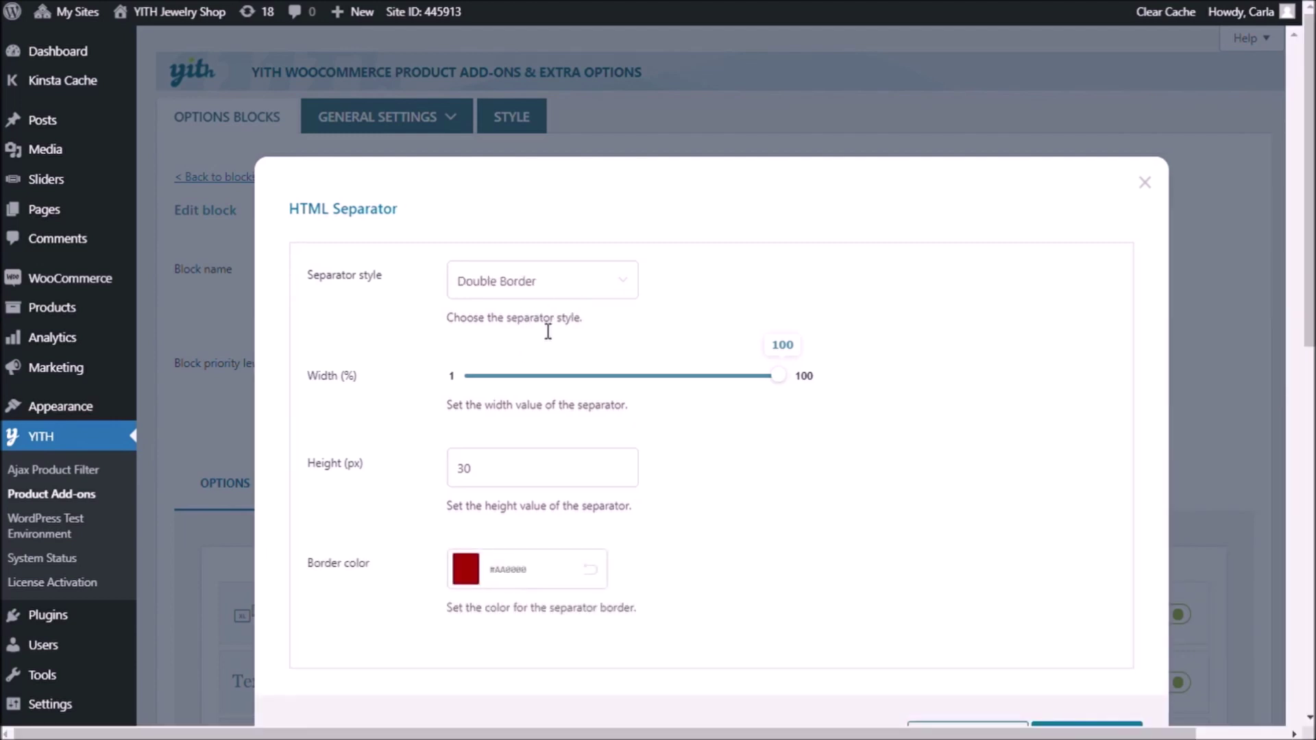
drag(788, 379, 636, 384)
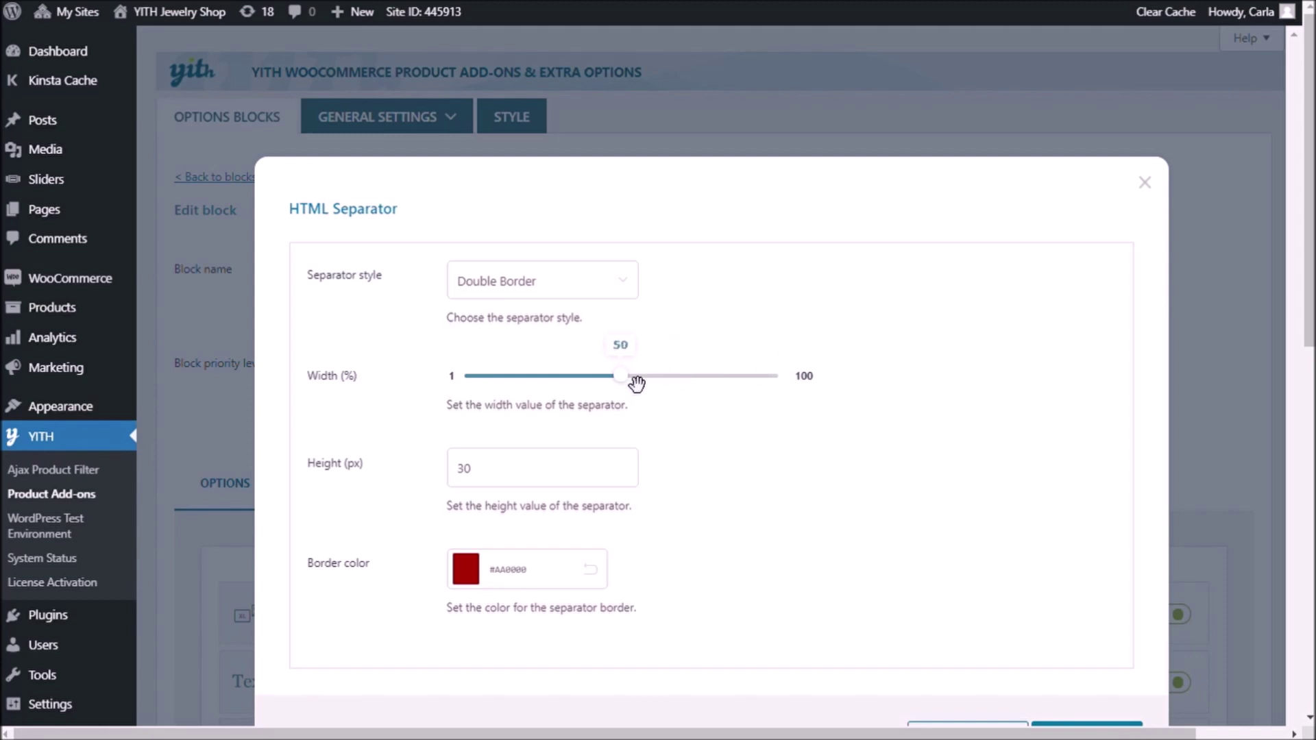
scroll(700, 443, down, 2)
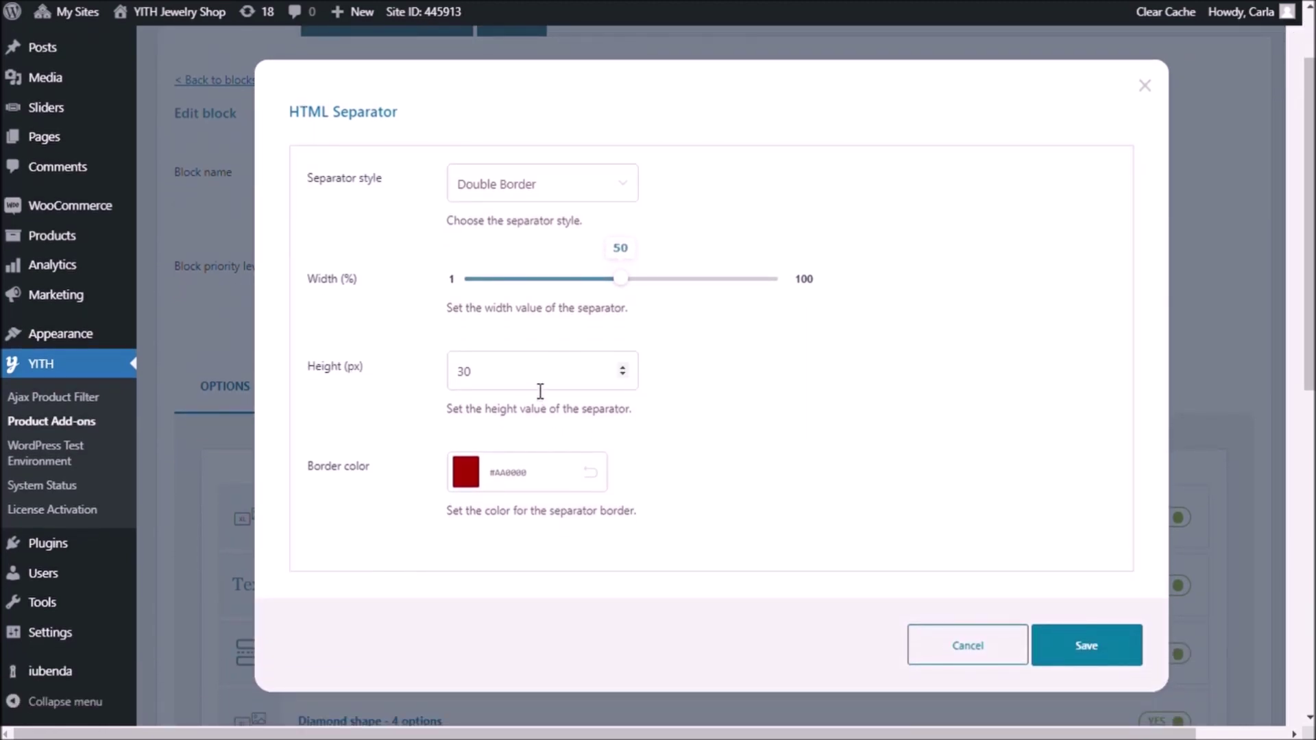
click(558, 386)
key(BackSpace)
key(BackSpace)
text(15)
- Set the separator's border colour to turquoise #31e1b2 and save its settings
scroll(686, 418, down, 2)
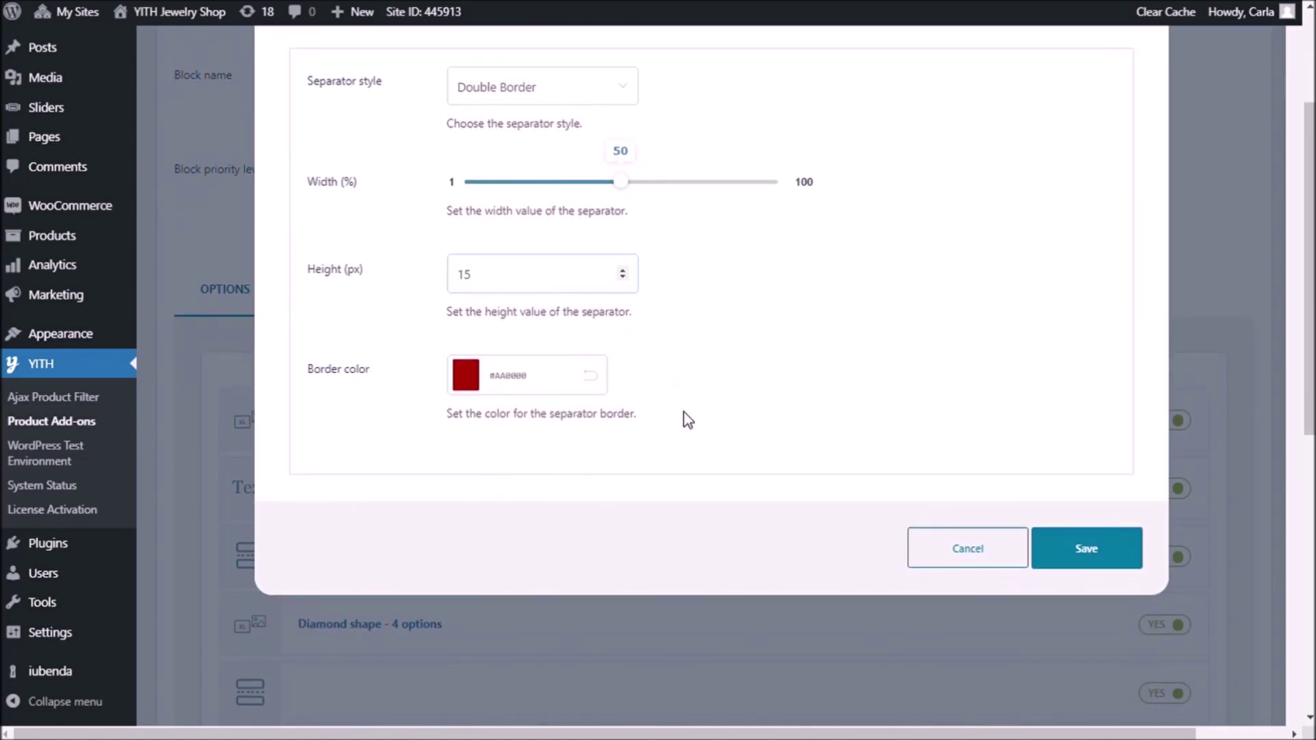
click(466, 376)
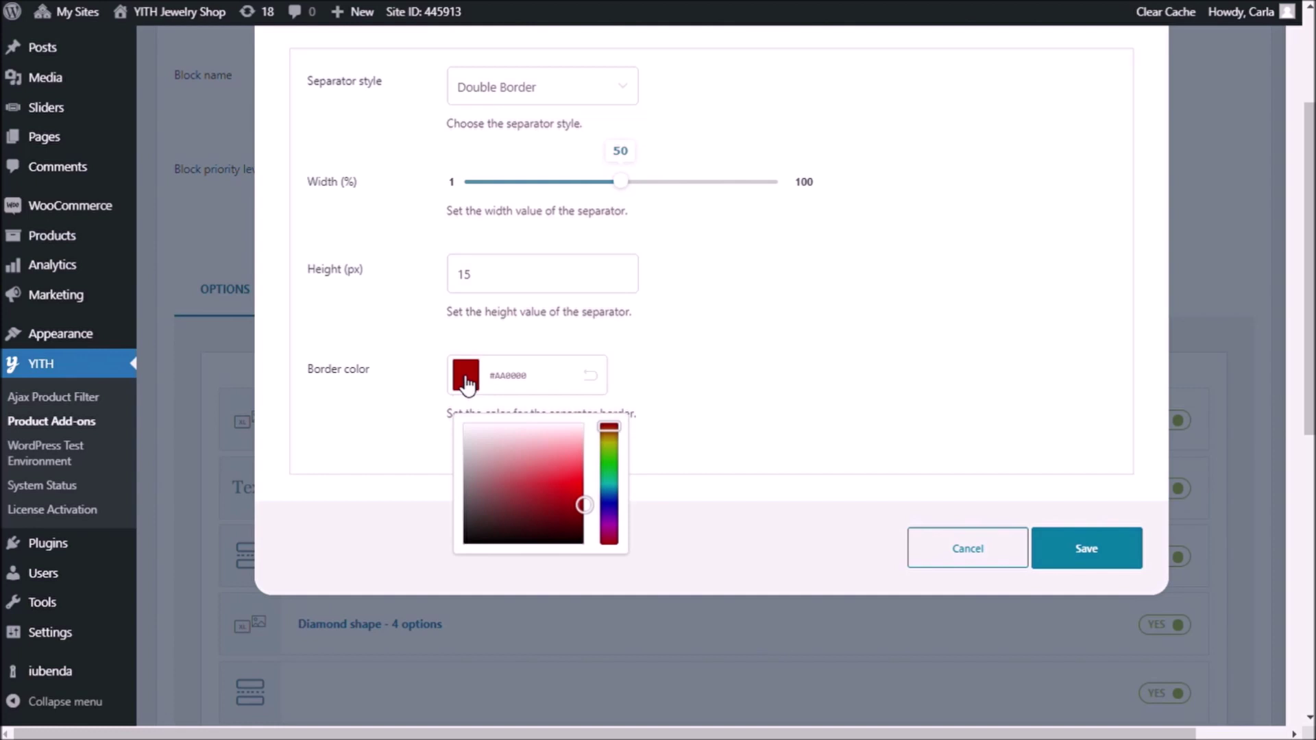
click(610, 483)
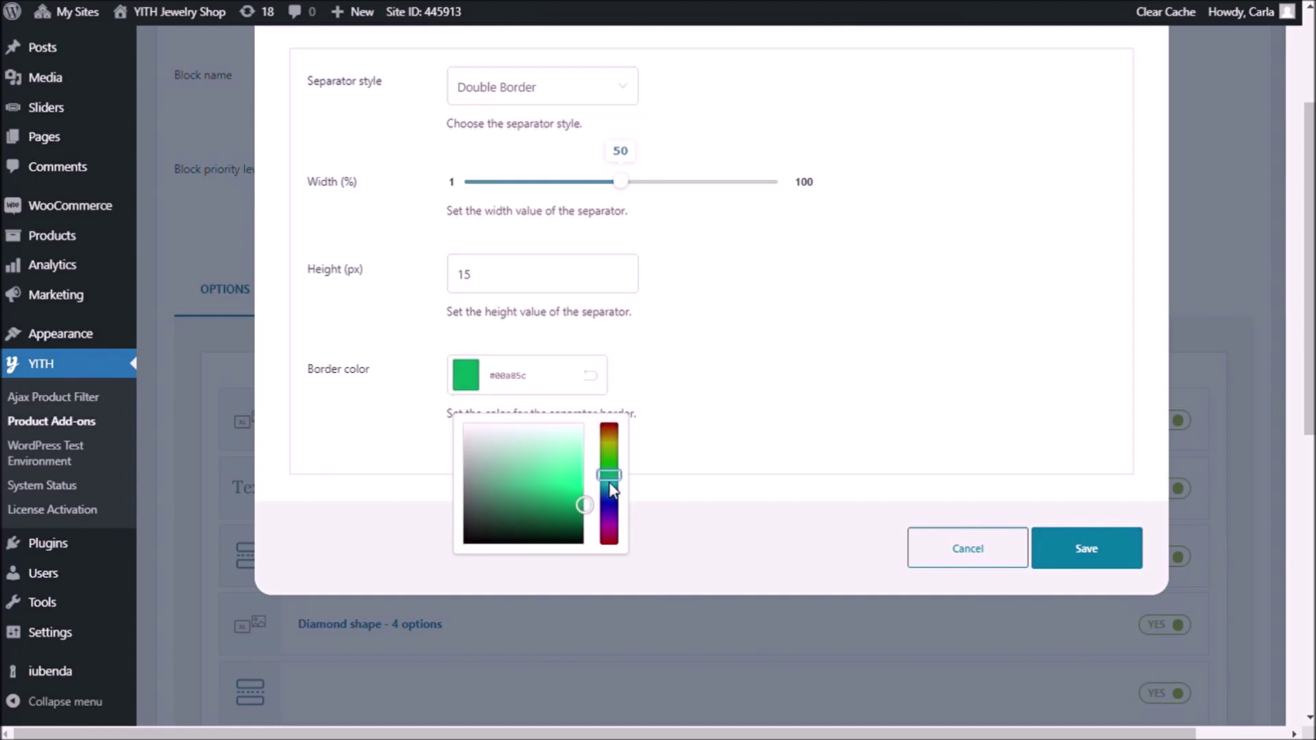
click(611, 487)
mouse_move(590, 506)
mouse_down()
mouse_move(561, 461)
mouse_move(562, 488)
mouse_up()
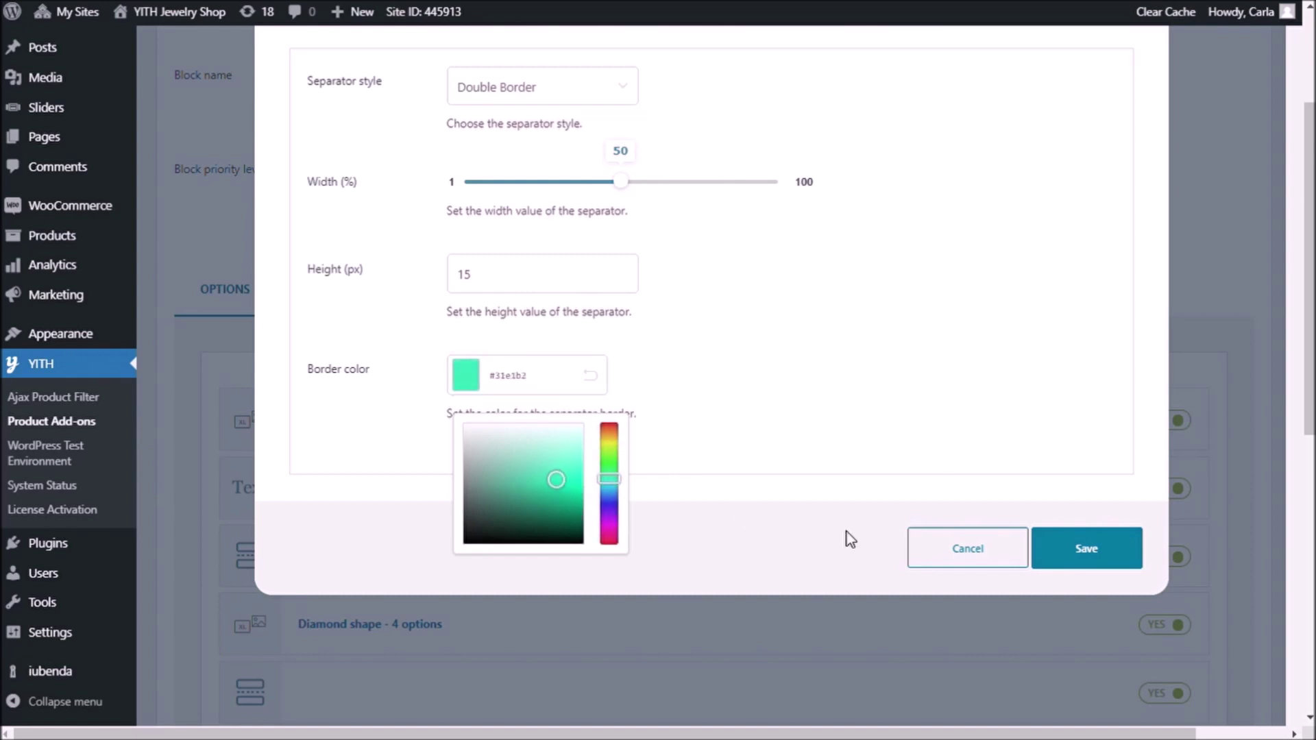
click(787, 414)
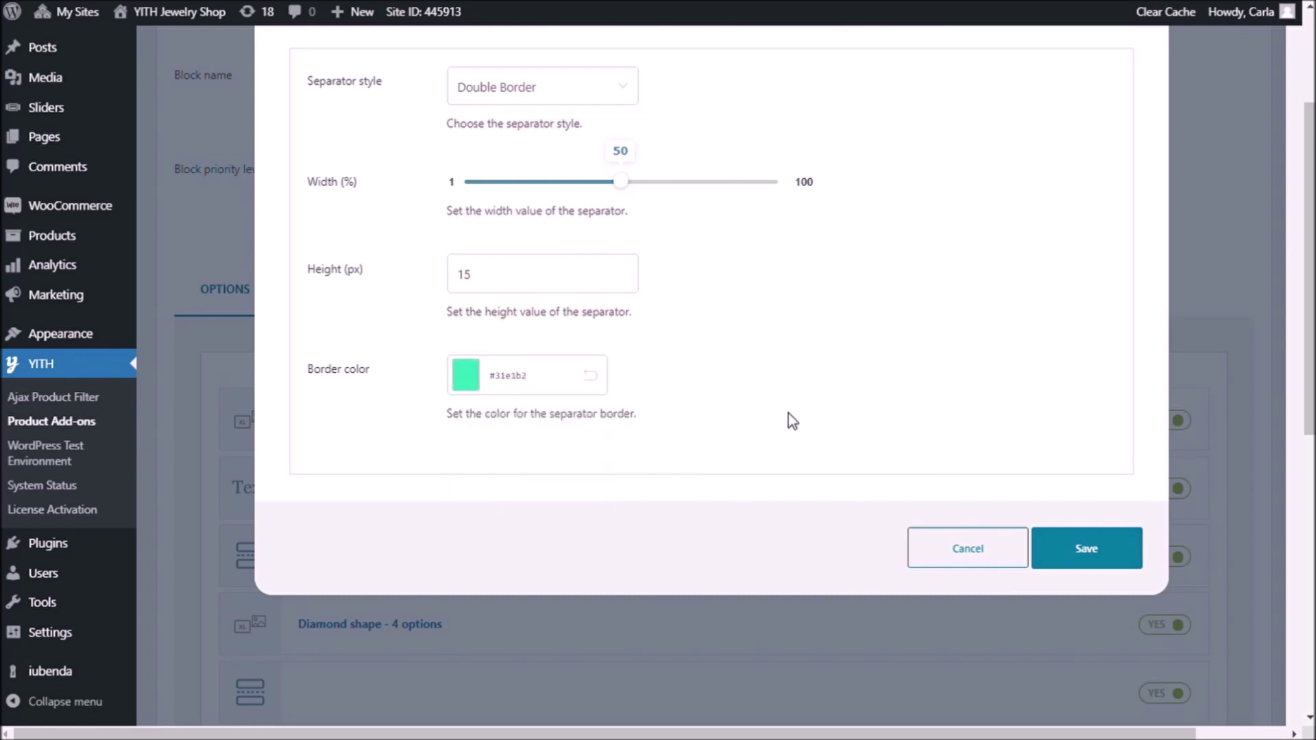
click(1095, 555)
scroll(467, 425, down, 8)
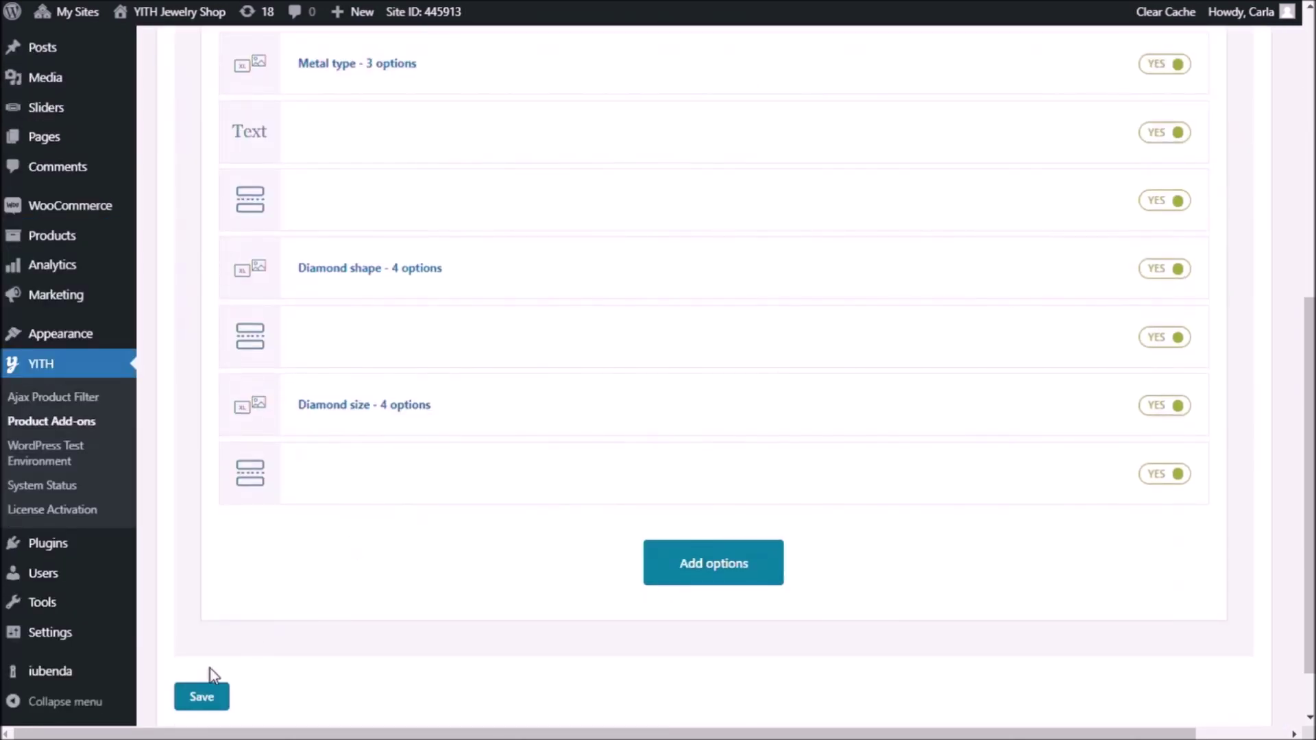
- Save the block and scroll the ring product page to check the turquoise double border under the note
click(204, 696)
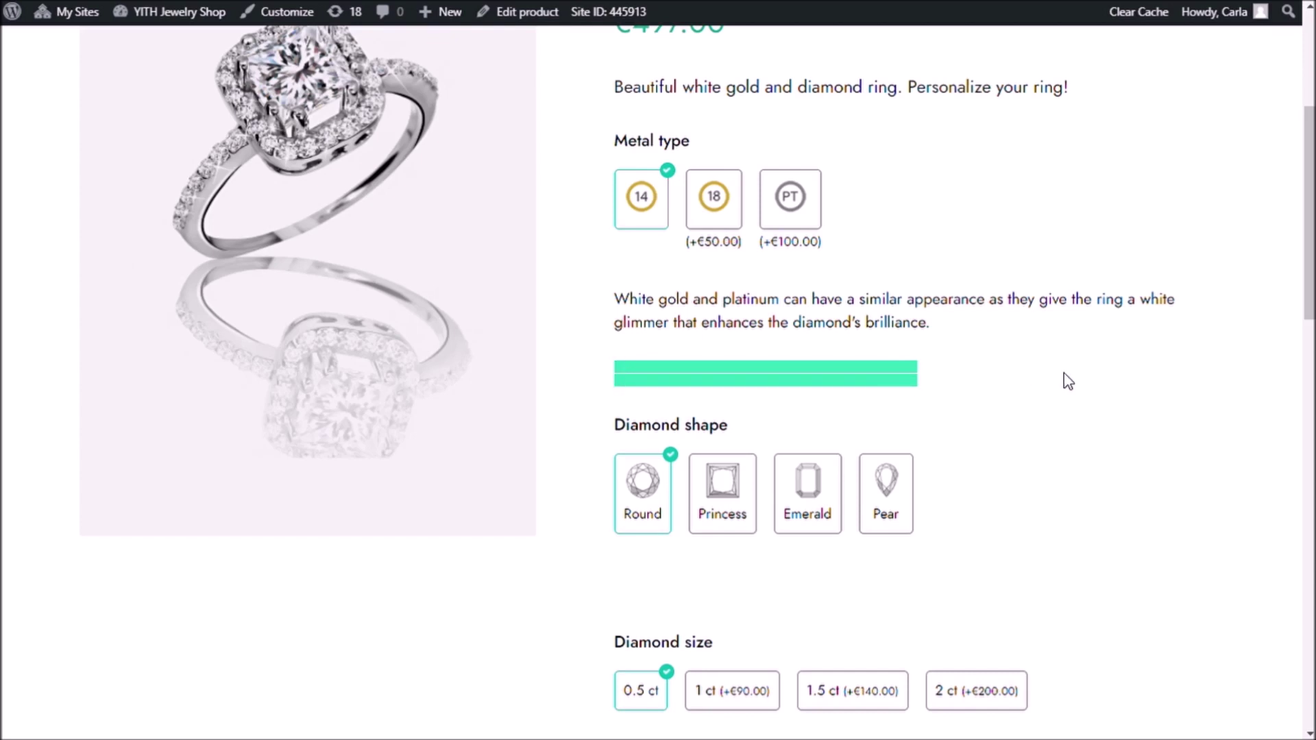
scroll(993, 438, down, 4)
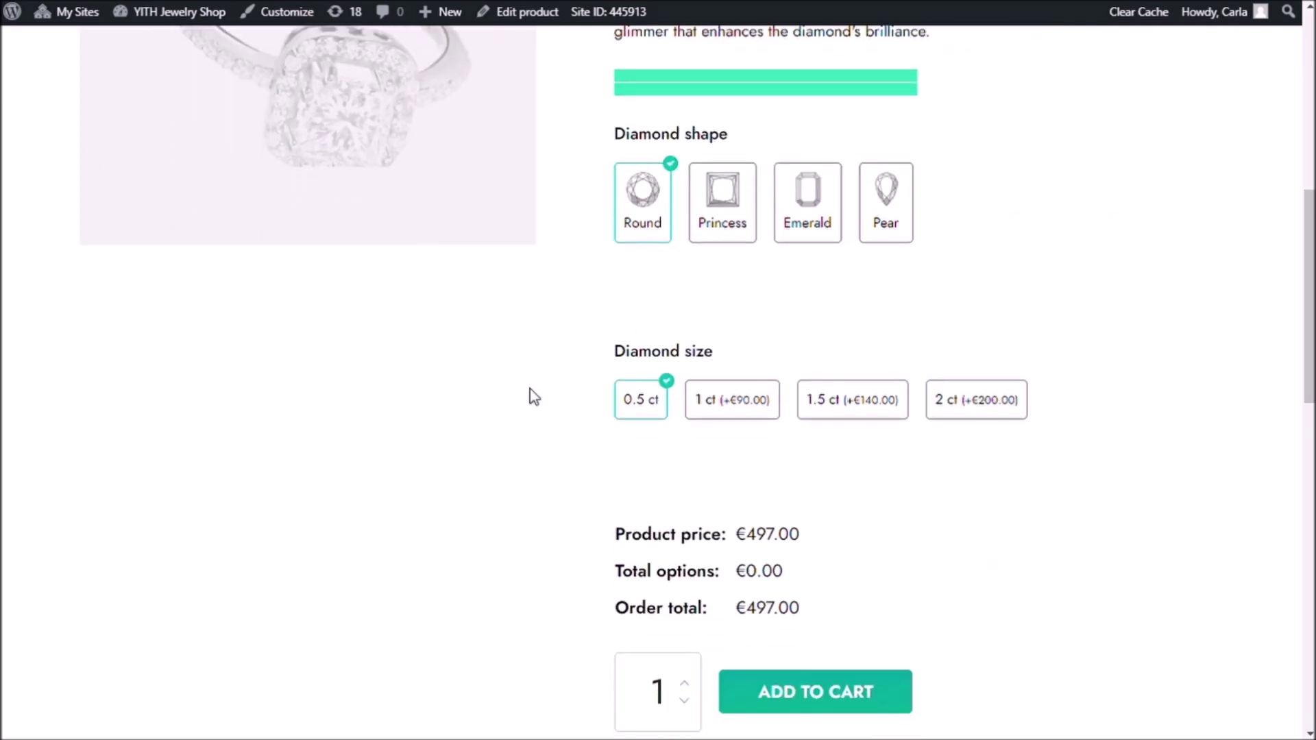
scroll(694, 460, up, 6)
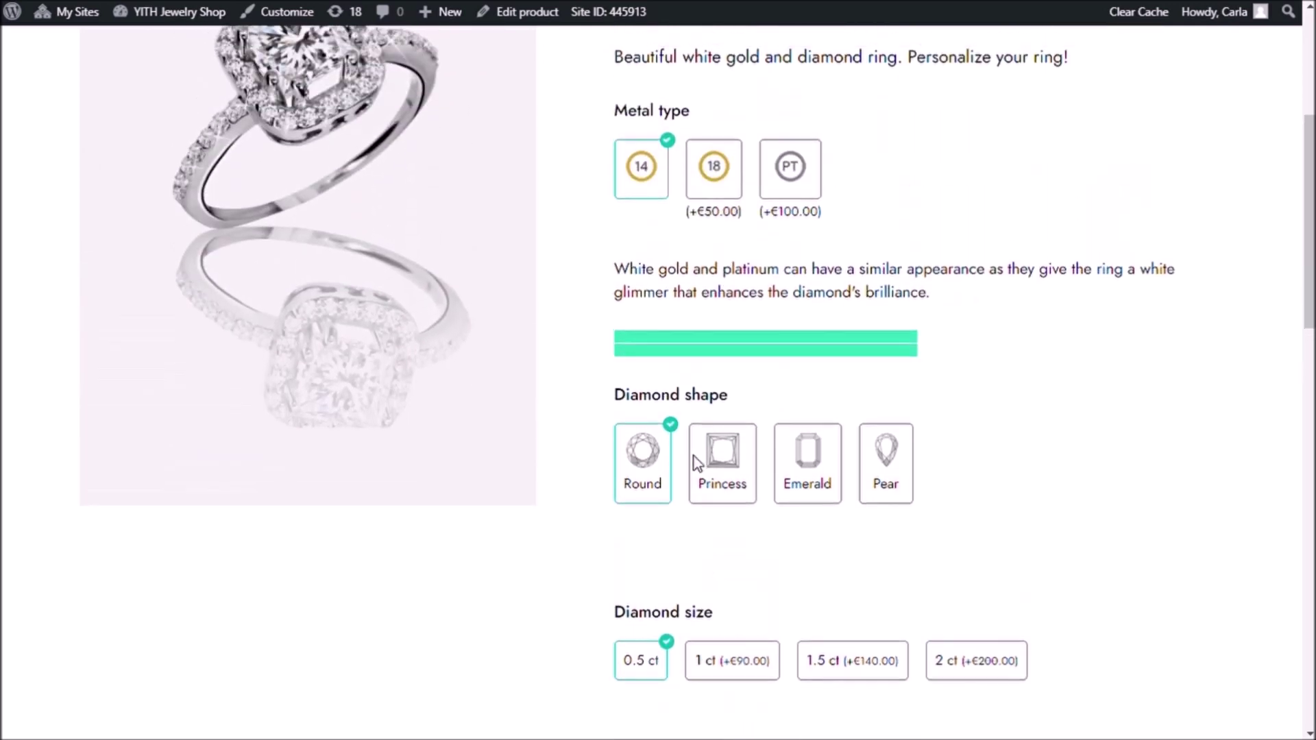
scroll(694, 461, up, 1)
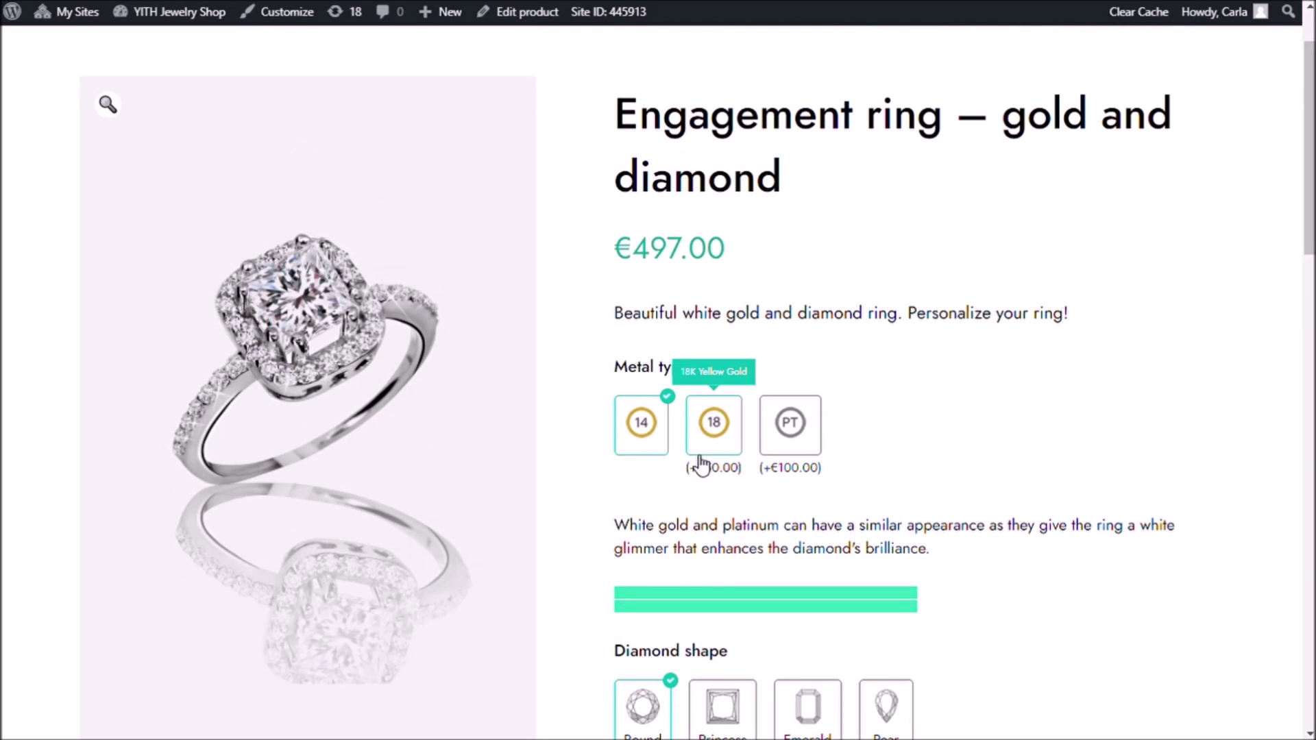
scroll(700, 466, up, 1)
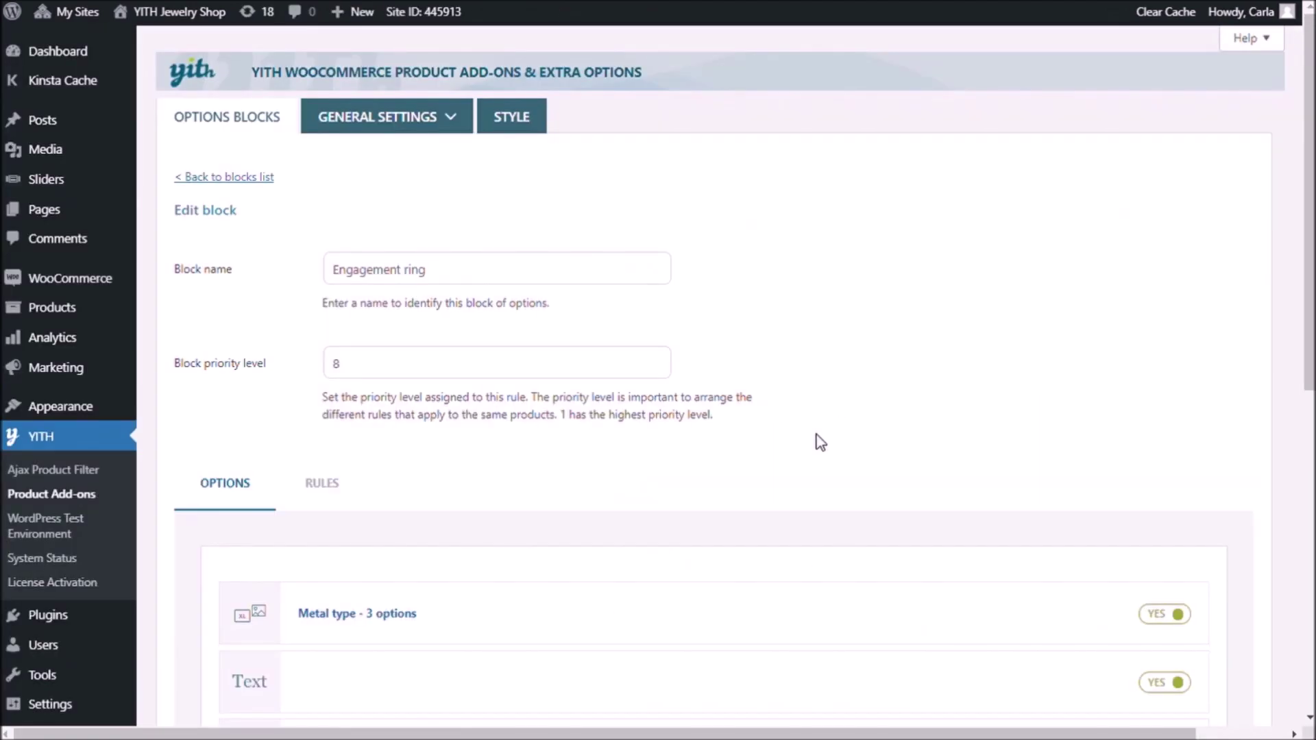
- Add an H1 Heading 'Choose your preferences:' coloured light turquoise
scroll(809, 442, down, 9)
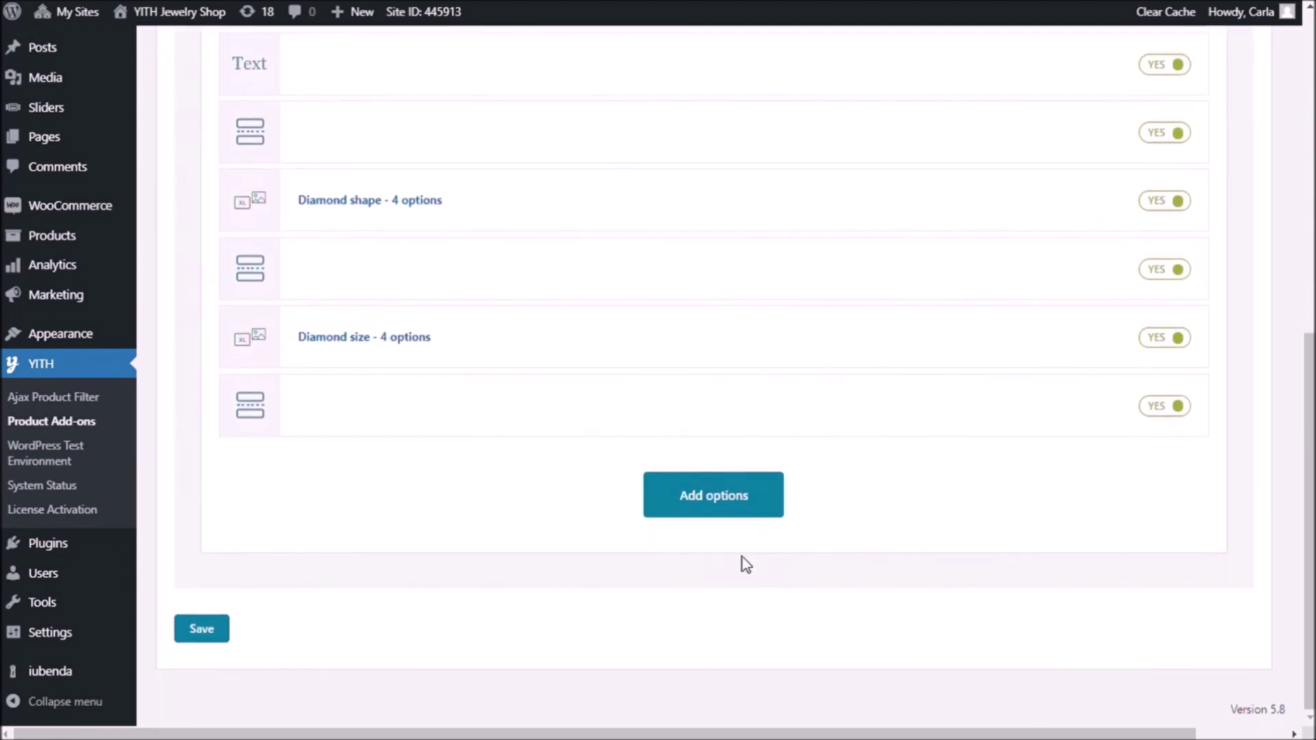
click(730, 513)
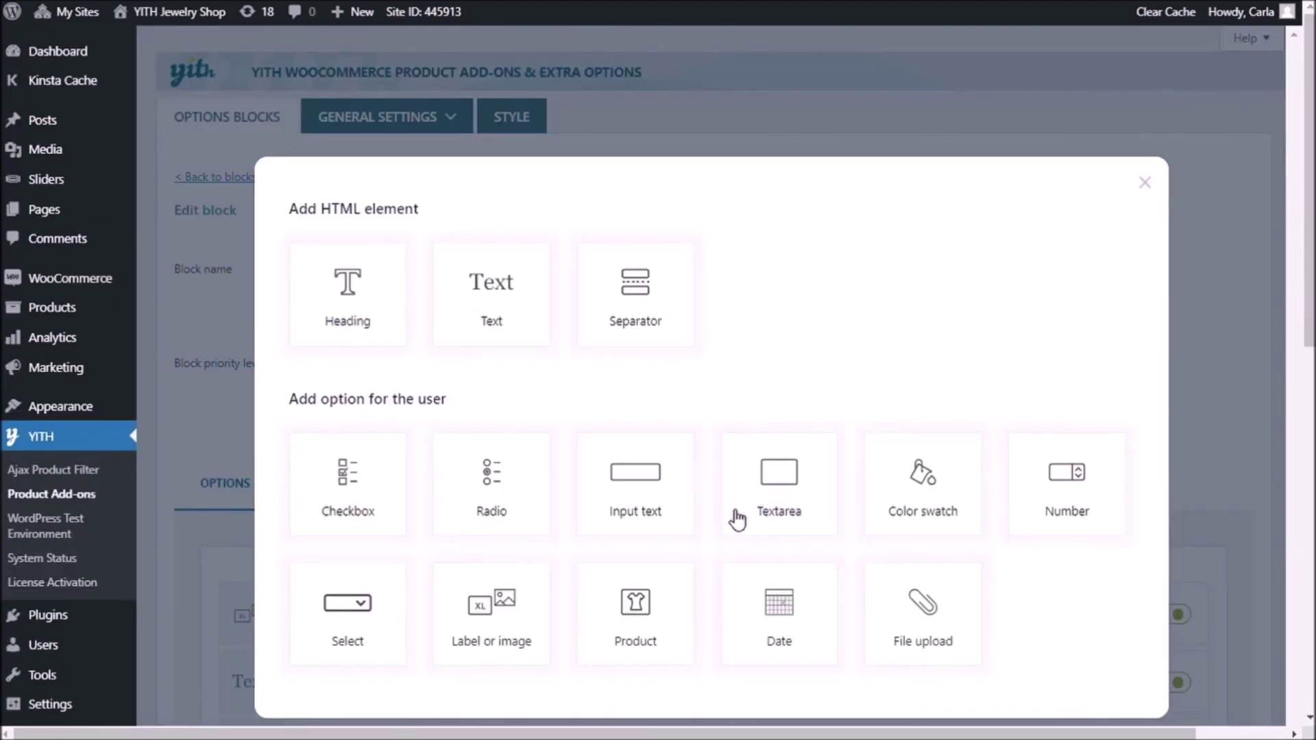
click(377, 313)
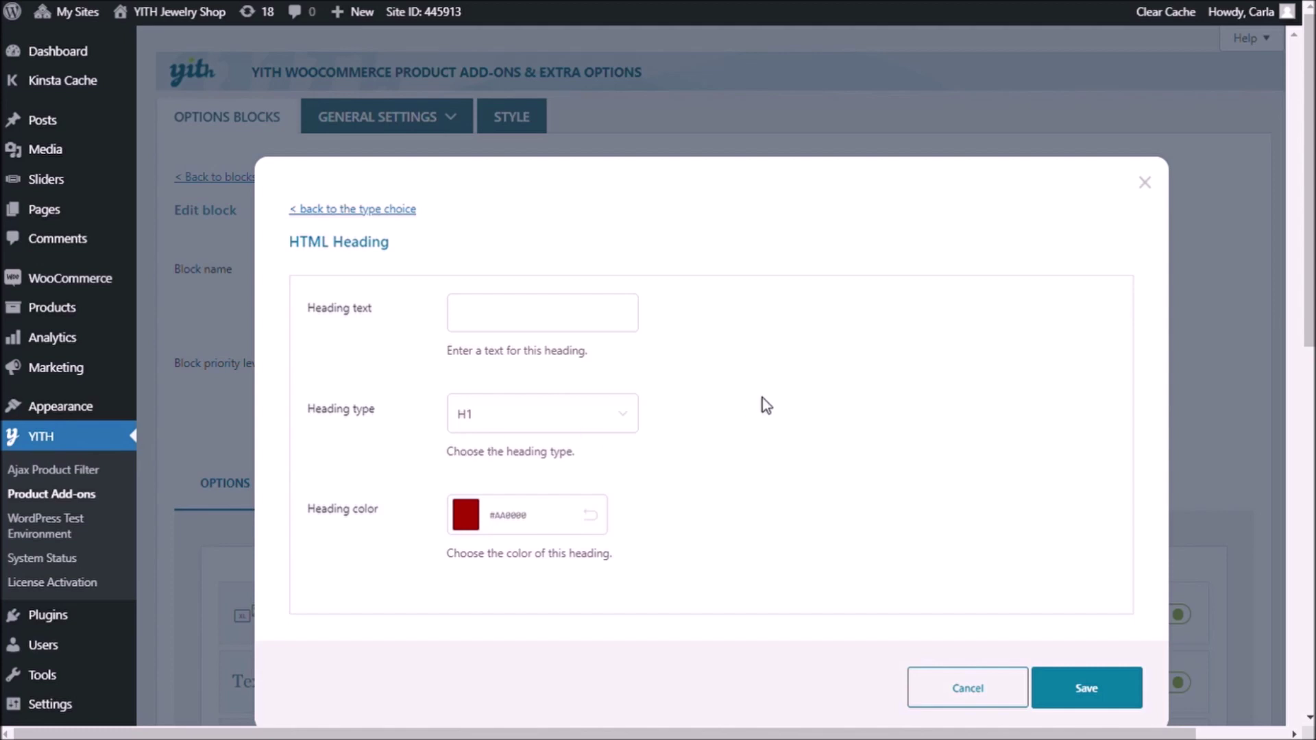
click(528, 311)
text(Choose your preferences)
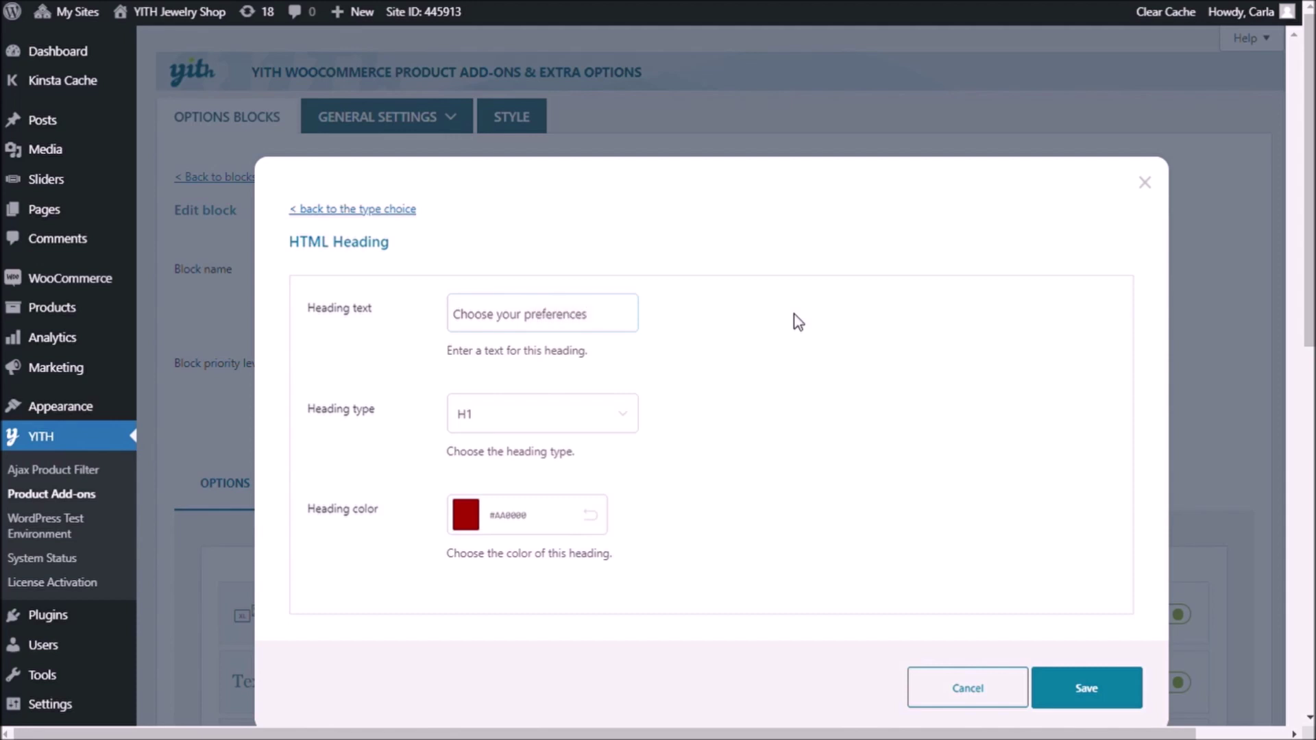
text(:)
click(470, 524)
scroll(612, 553, down, 2)
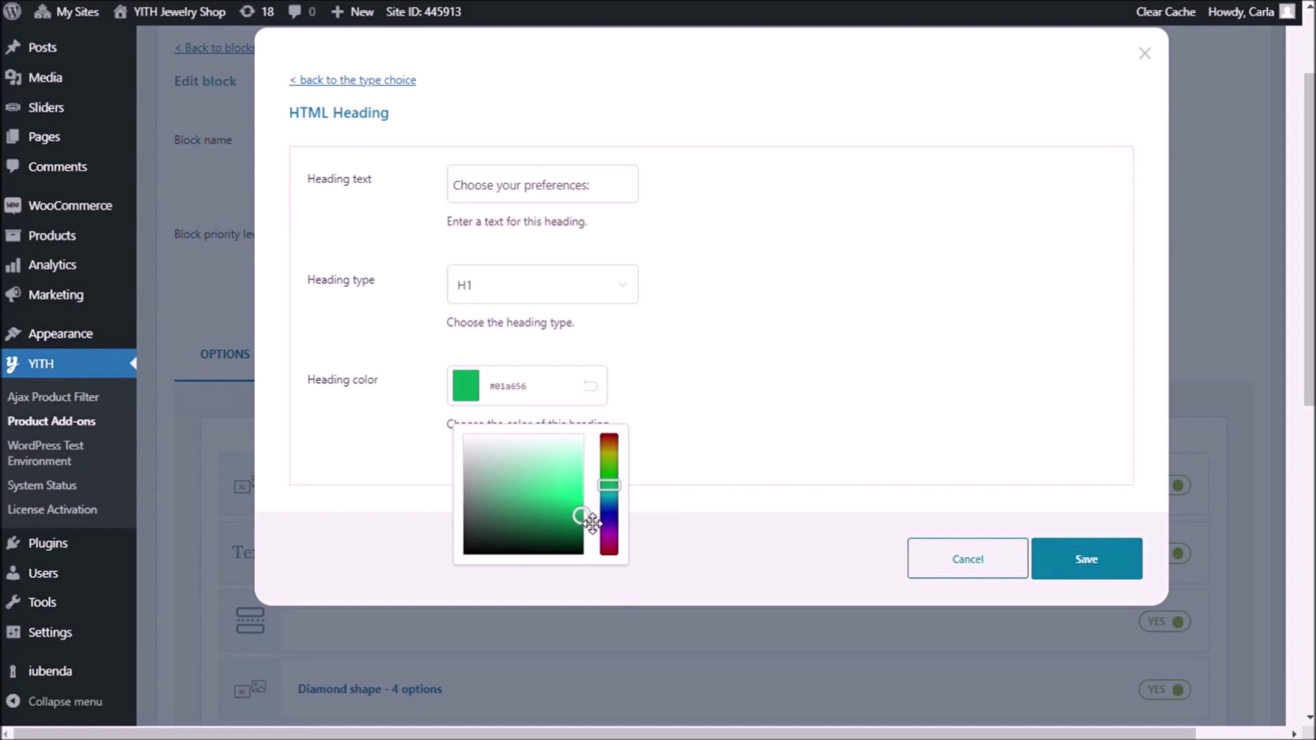
drag(584, 514, 555, 501)
click(754, 488)
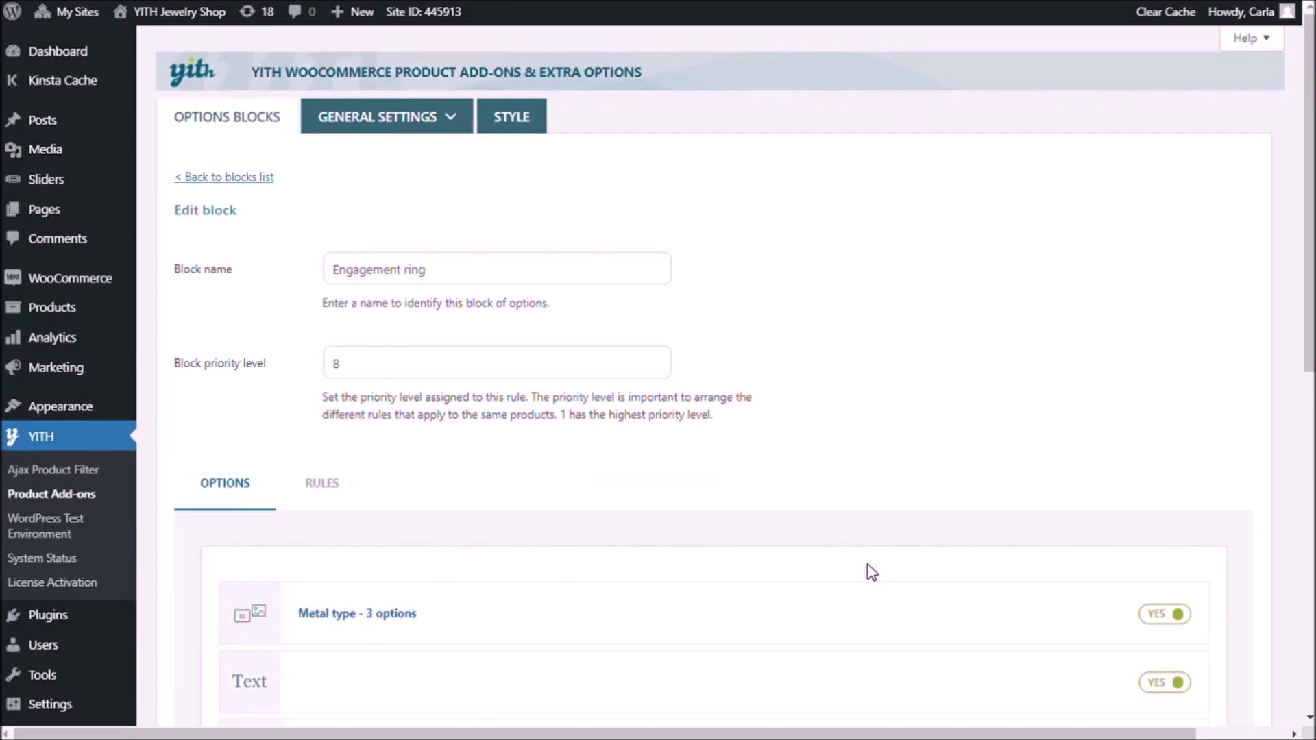
- Move the heading to the top of the Engagement ring block and save
scroll(418, 532, down, 5)
scroll(426, 532, down, 3)
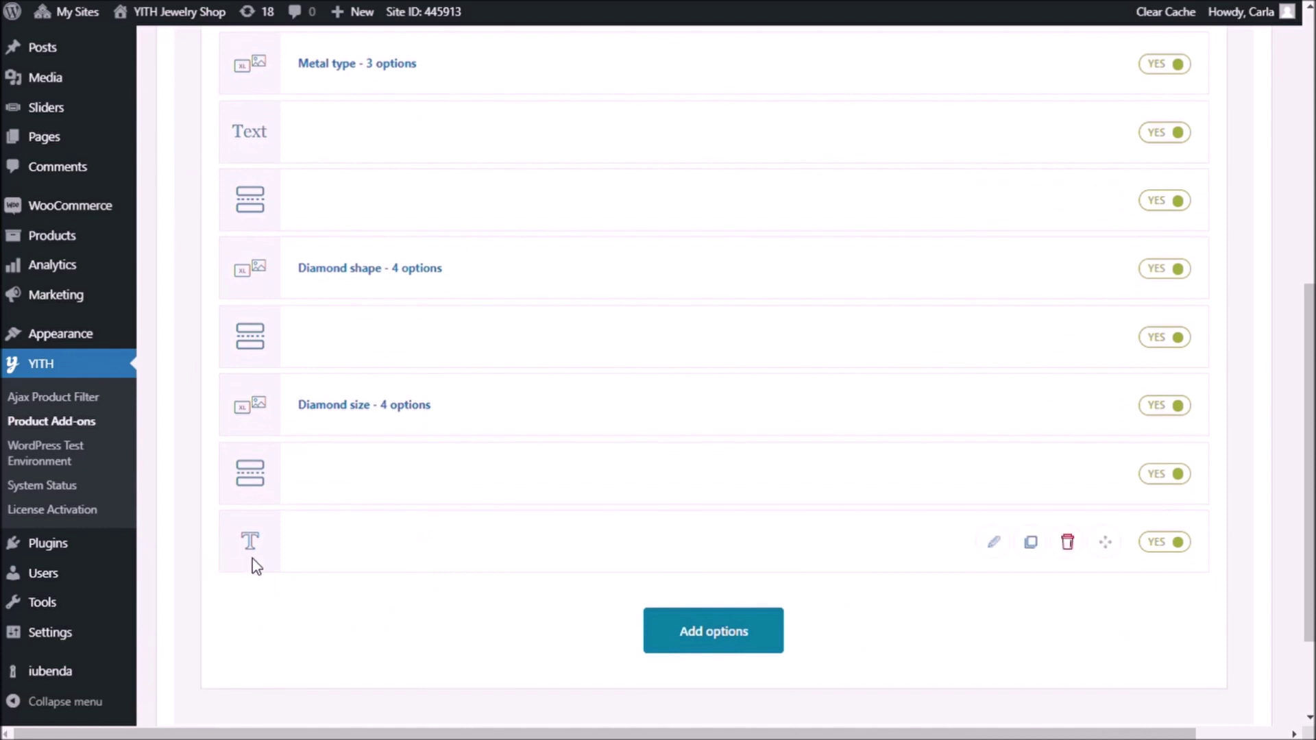
drag(264, 557, 229, 51)
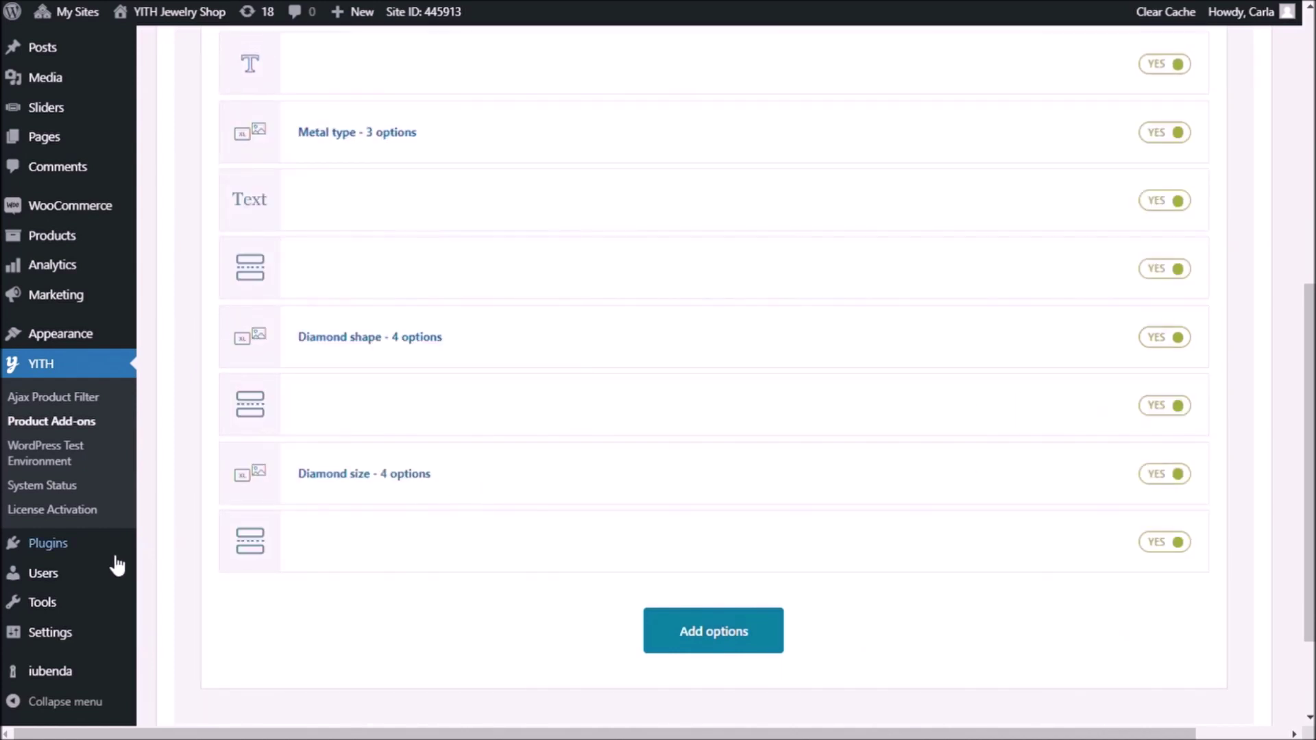
scroll(244, 648, down, 1)
click(202, 700)
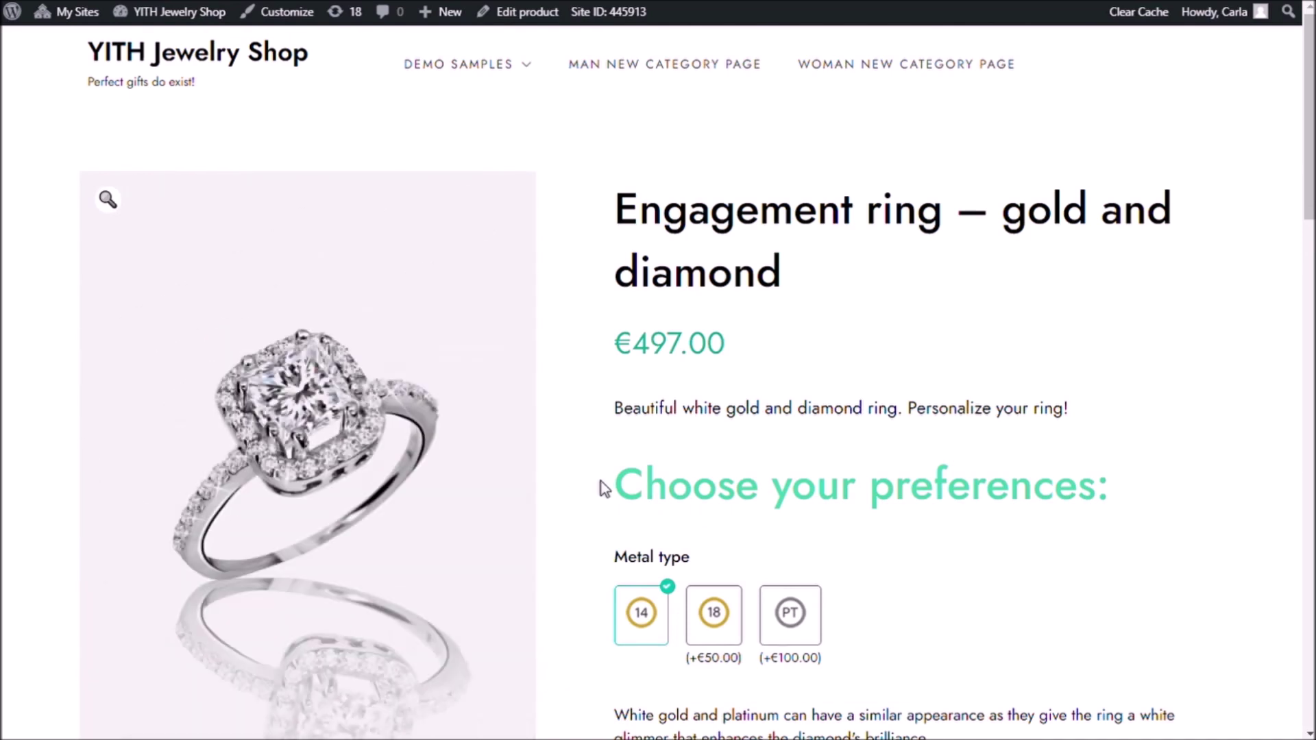
drag(603, 487, 1113, 489)
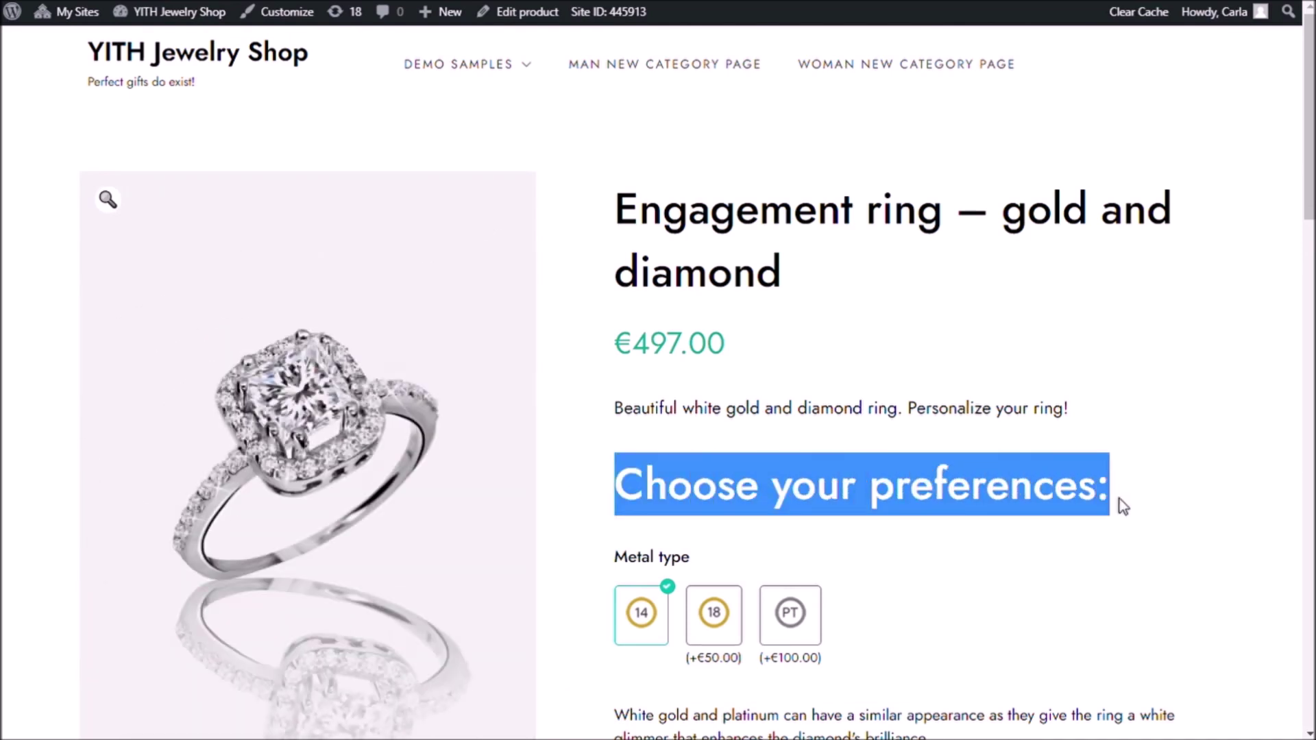
click(1119, 499)
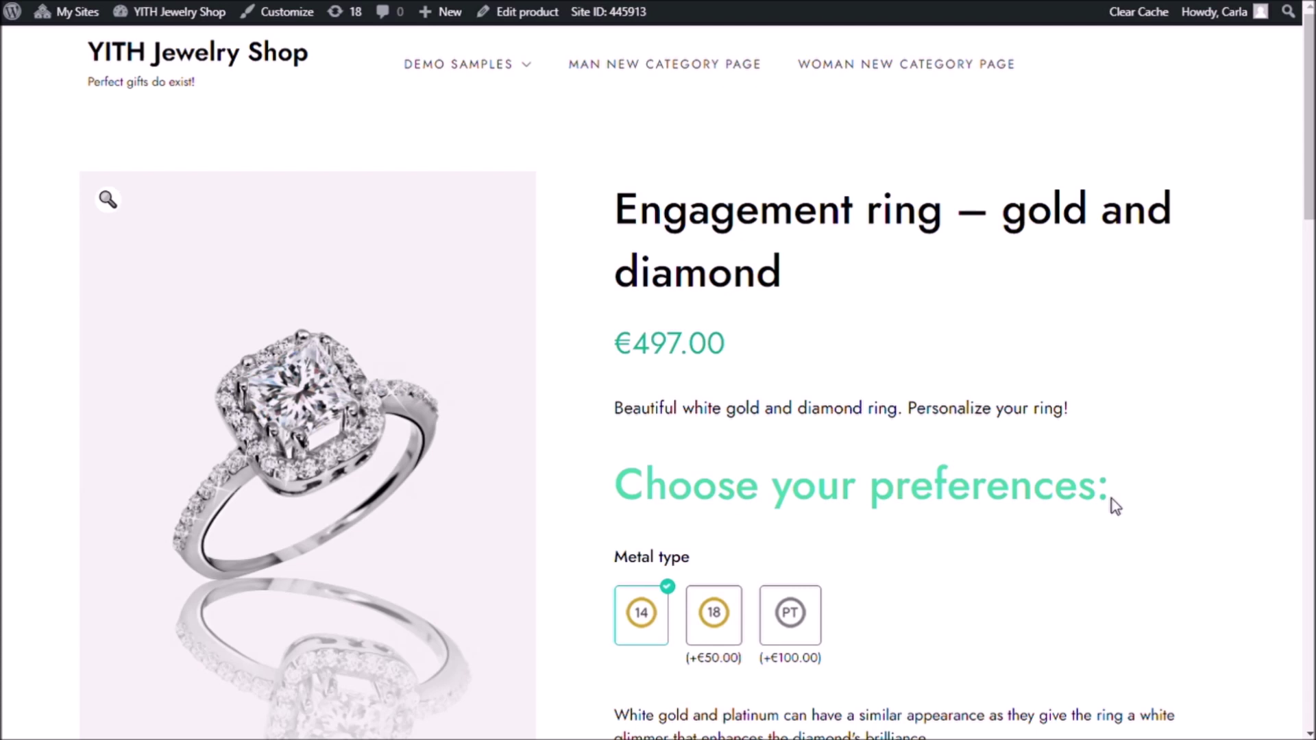
drag(625, 498, 1119, 508)
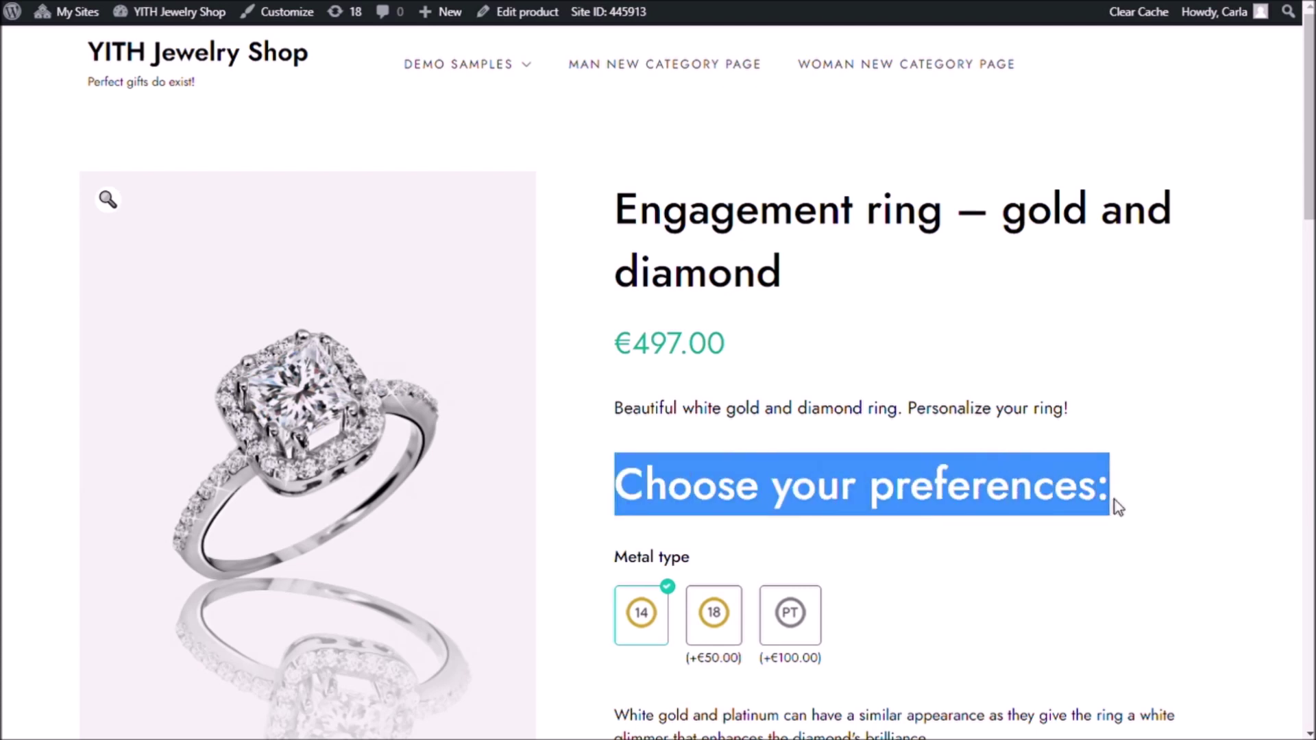
scroll(755, 527, down, 1)
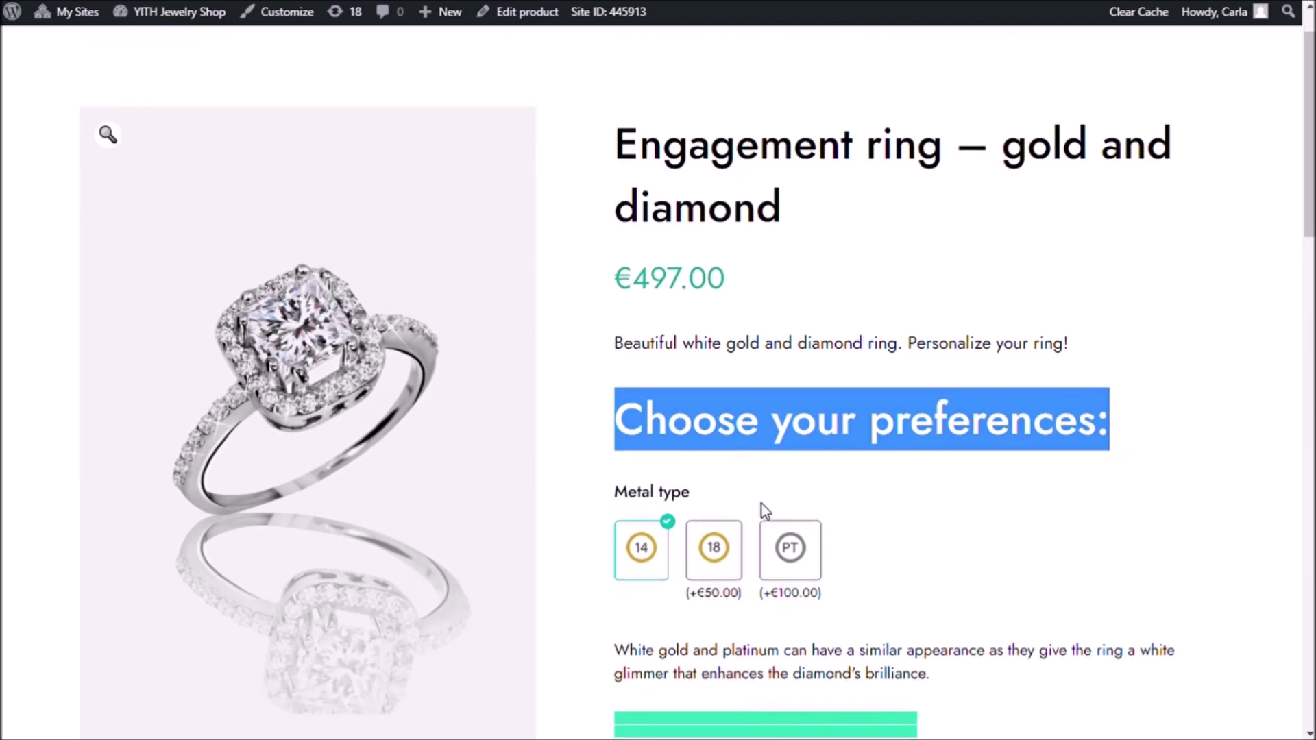
click(812, 471)
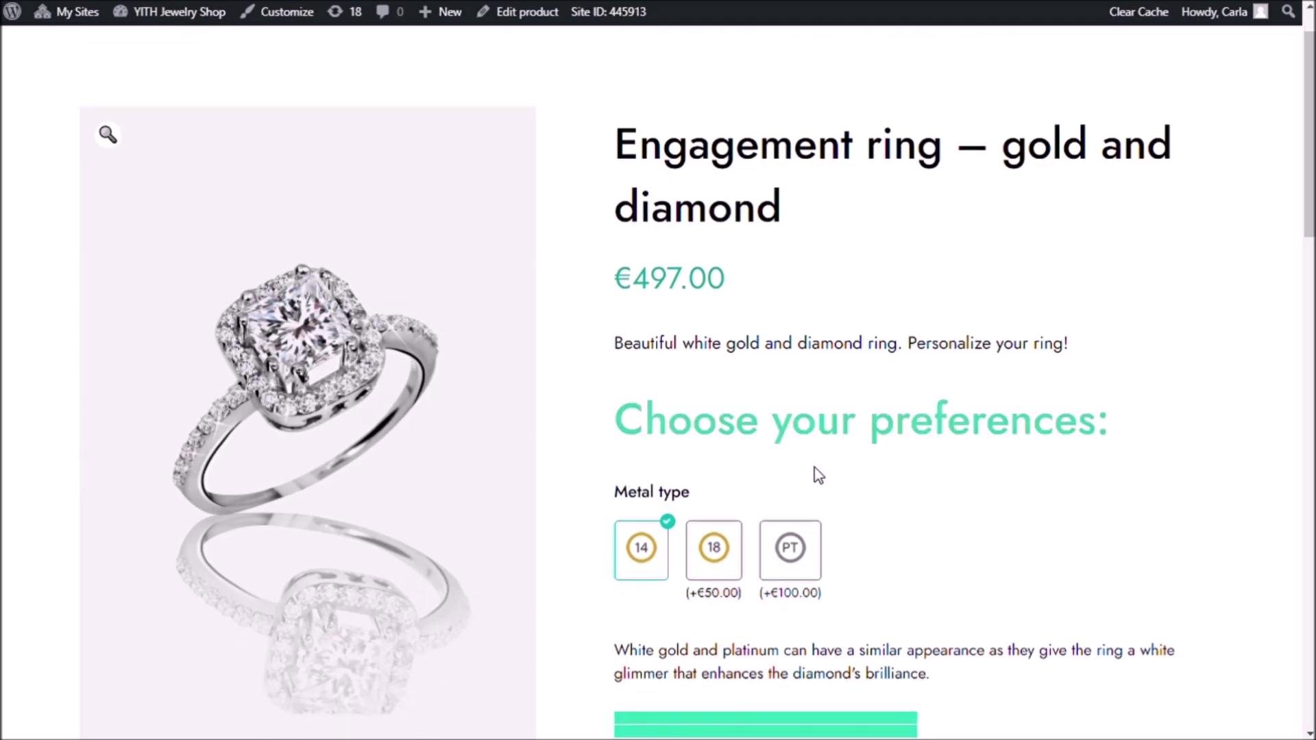
scroll(826, 476, down, 3)
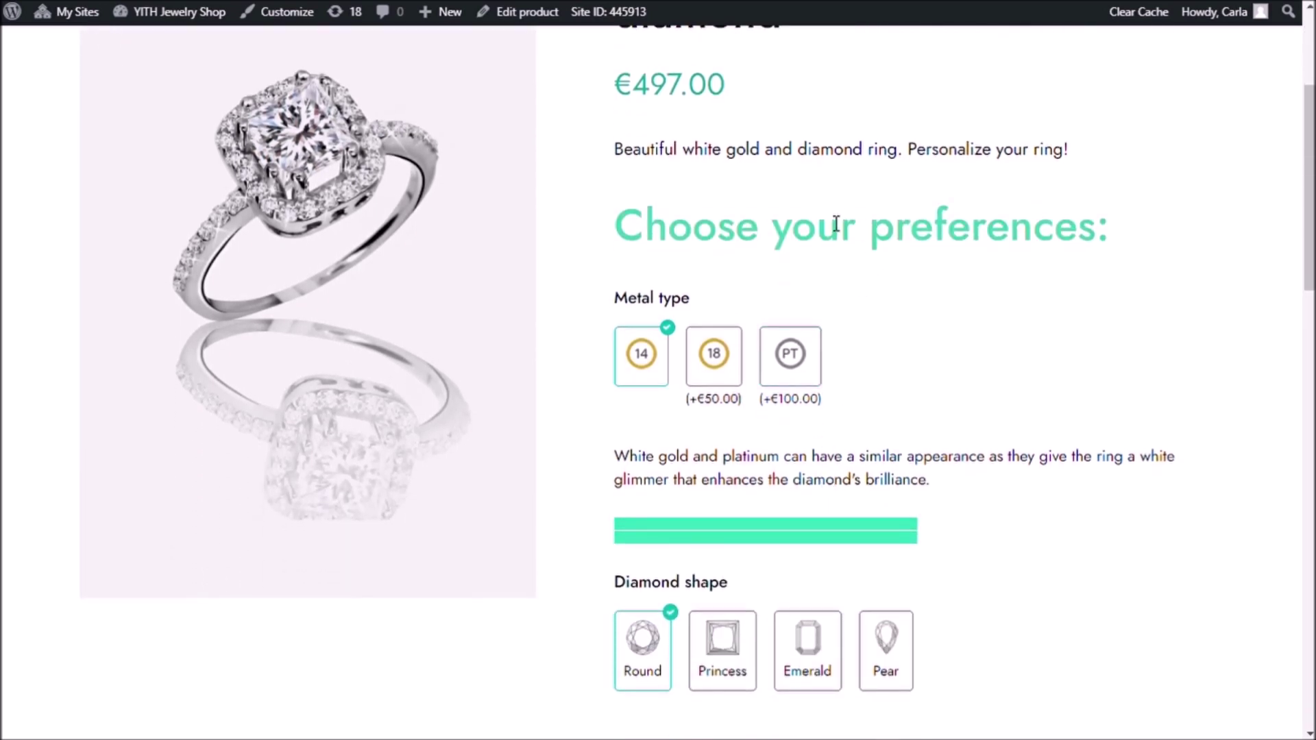
scroll(938, 640, down, 2)
scroll(955, 617, up, 2)
scroll(959, 606, down, 6)
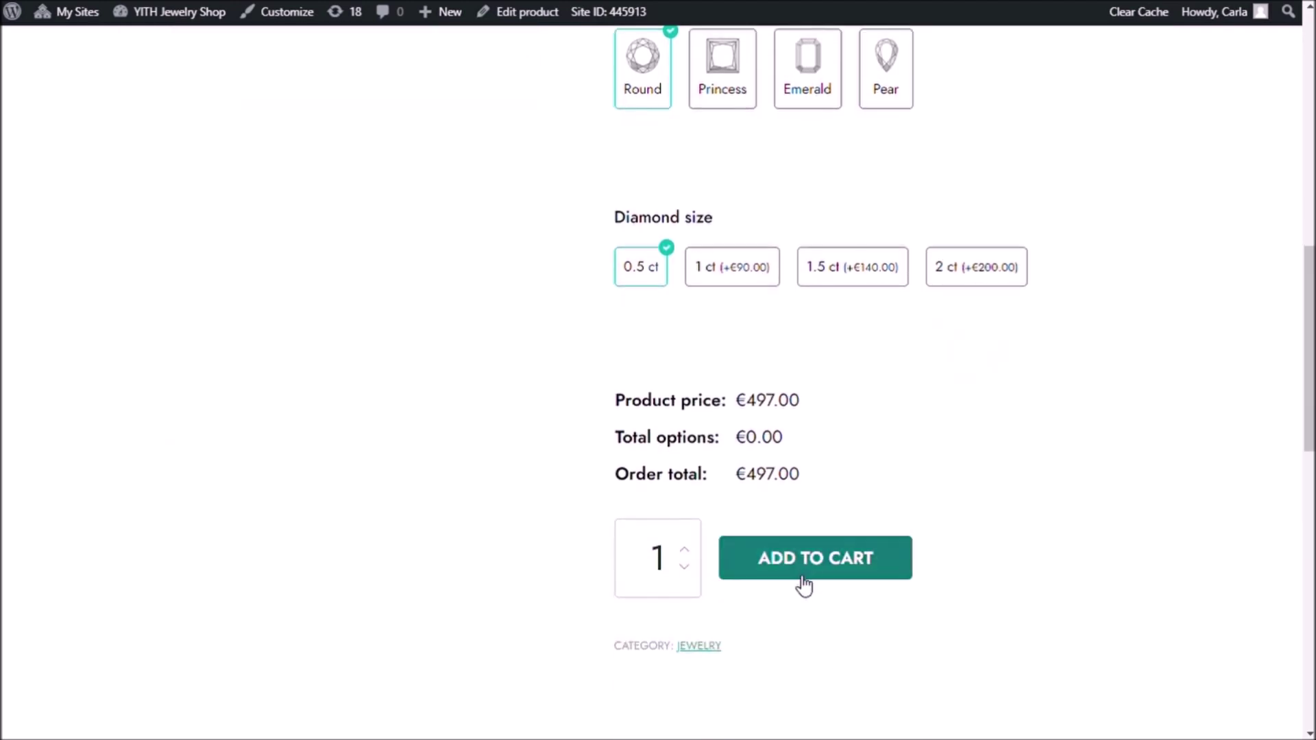
- Add the ring with 14K Yellow Gold, Round, 0.5 ct options (€497.00) to the cart and view the cart
click(802, 569)
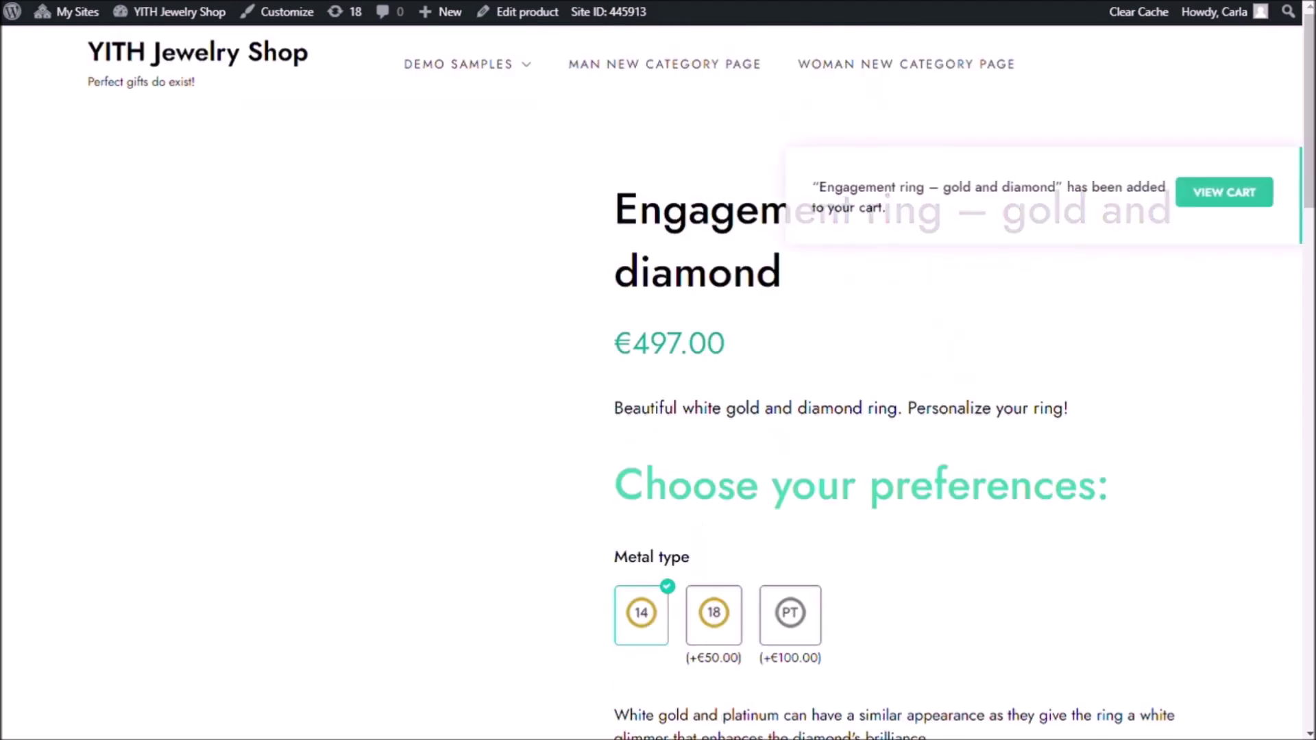
click(1245, 195)
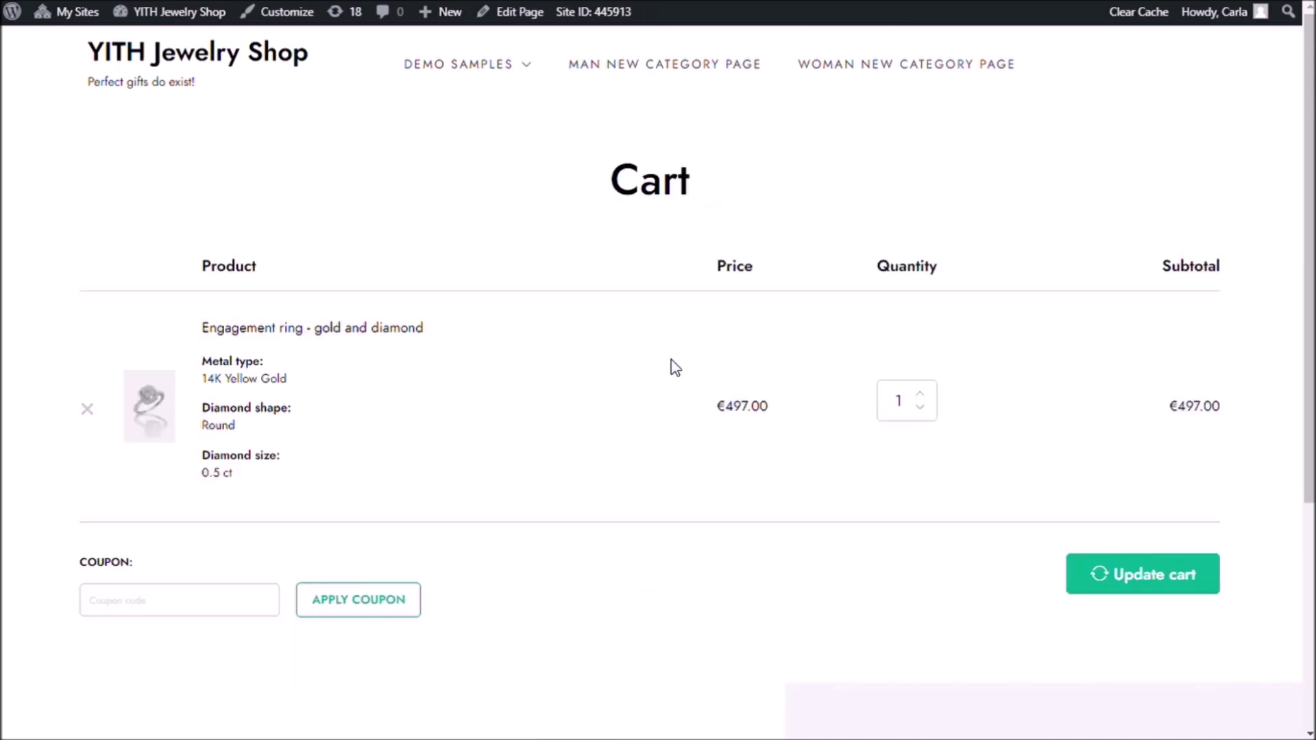